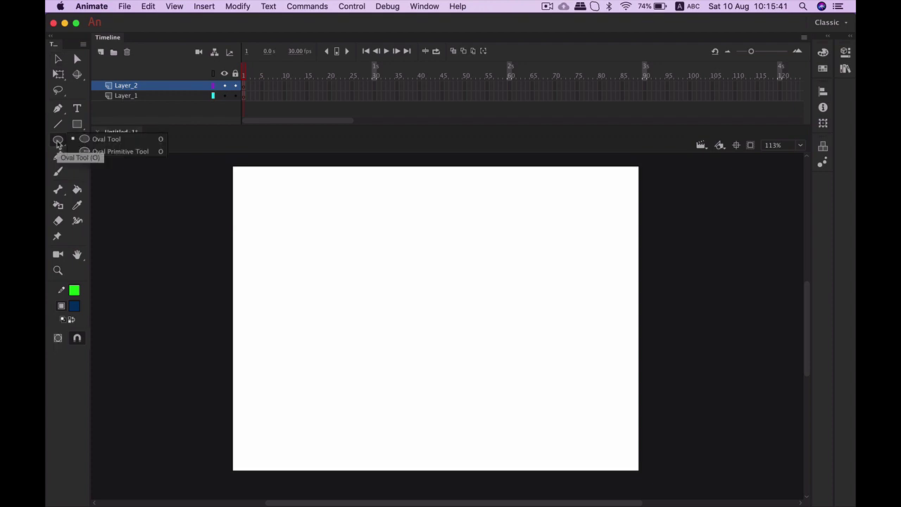
# Draw a dark blue circle with the Oval tool and move it to the upper middle of the stage.
pyautogui.click(95, 138)
pyautogui.moveTo(245, 204); pyautogui.dragTo(287, 245)
pyautogui.click(59, 59)
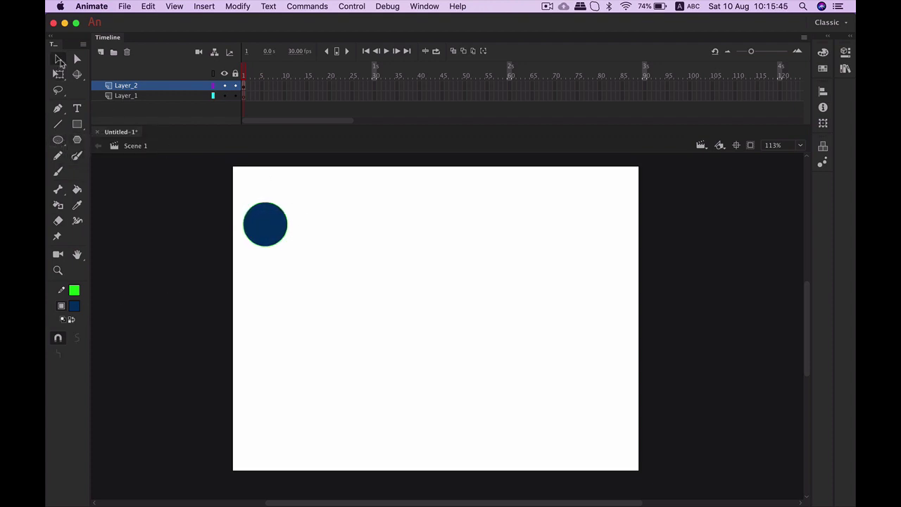
pyautogui.click(275, 235)
pyautogui.moveTo(271, 226); pyautogui.dragTo(421, 228)
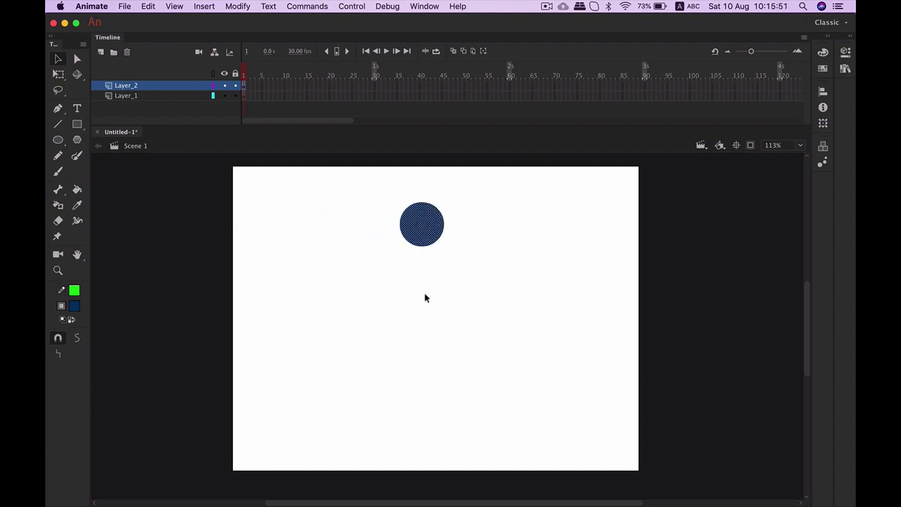
# Convert the circle to a graphic symbol named blueBall and check it in the library.
pyautogui.rightClick(419, 227)
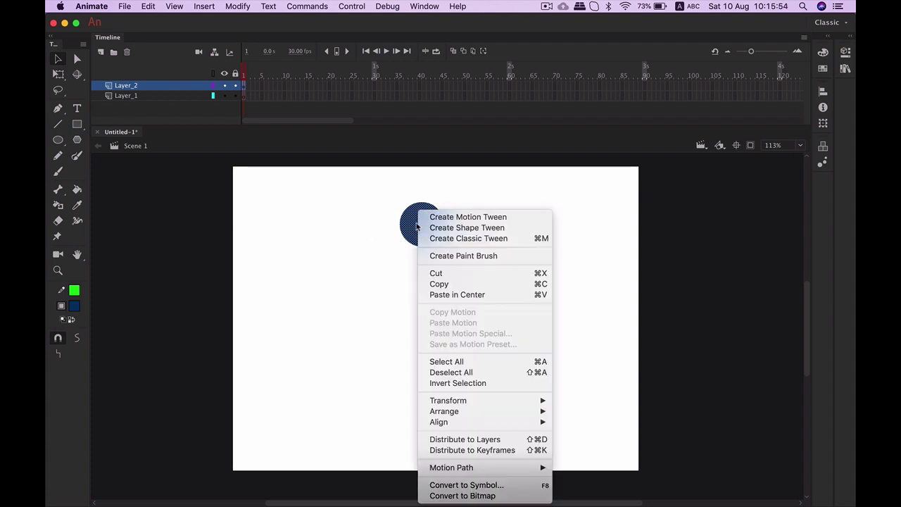
pyautogui.click(466, 485)
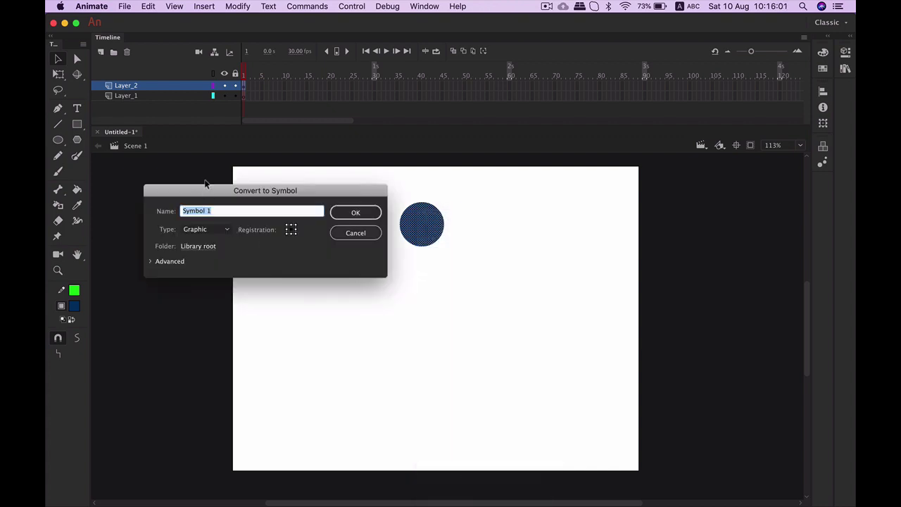
pyautogui.write('b')
pyautogui.press('BackSpace')
pyautogui.write('blueBall')
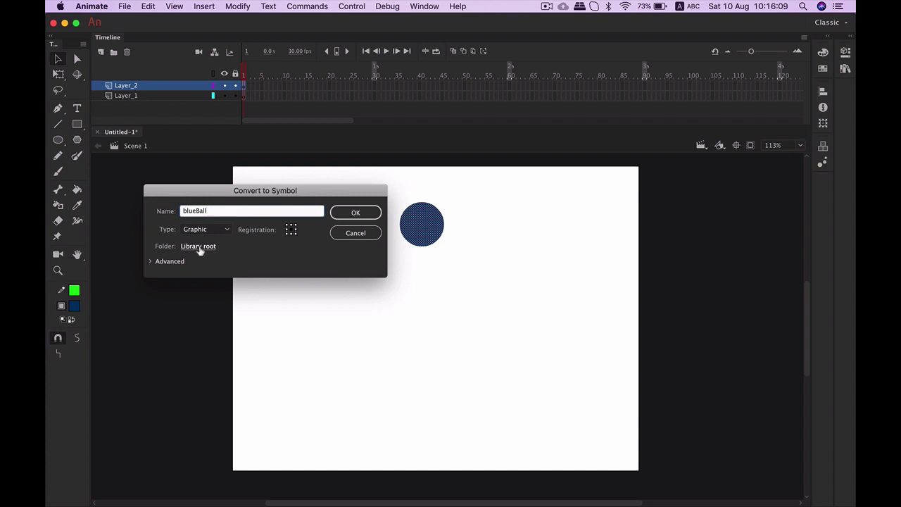
pyautogui.click(362, 215)
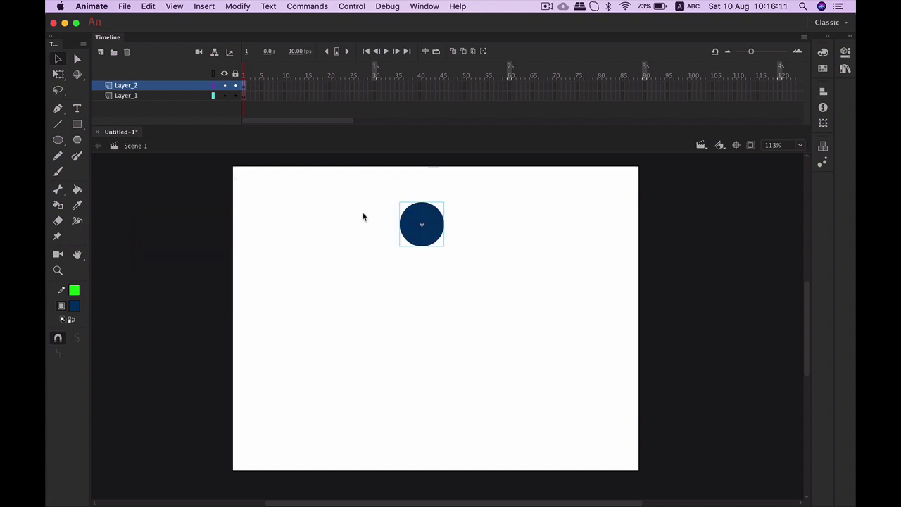
pyautogui.click(845, 68)
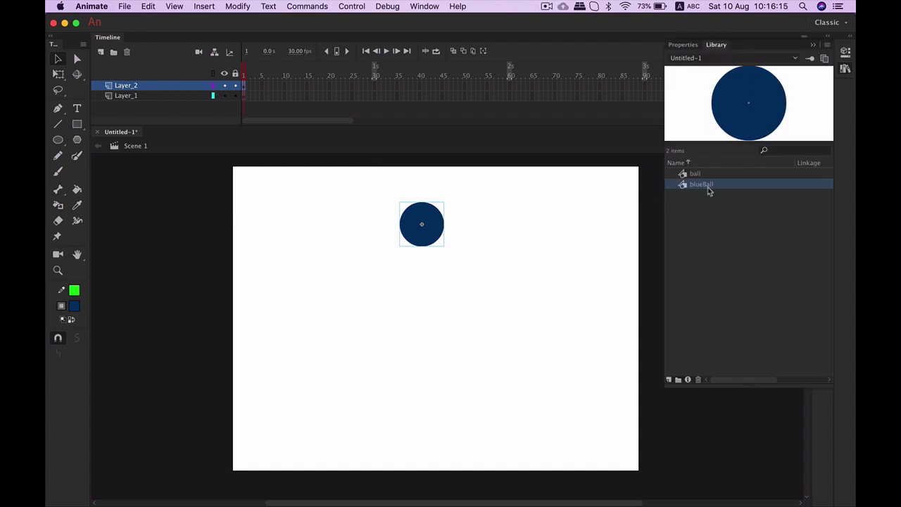
pyautogui.click(813, 45)
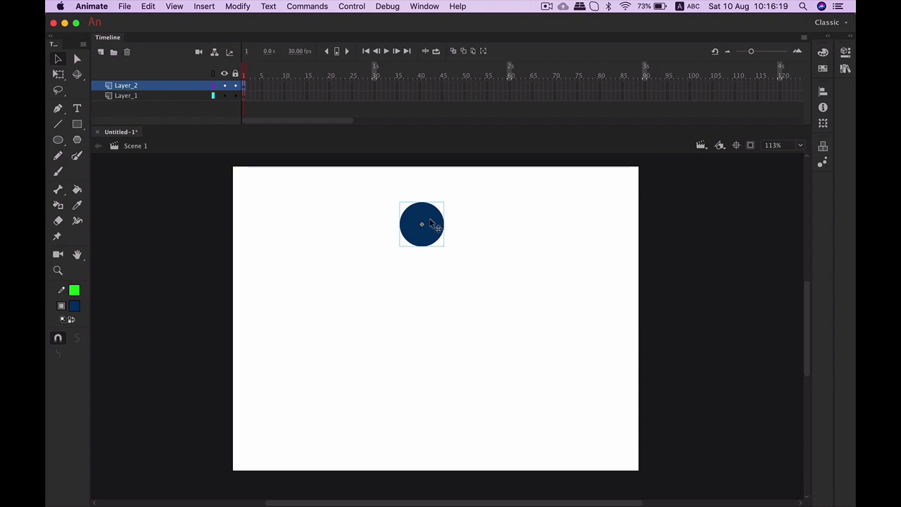
# Delete the unused layer Layer_1.
pyautogui.click(235, 84)
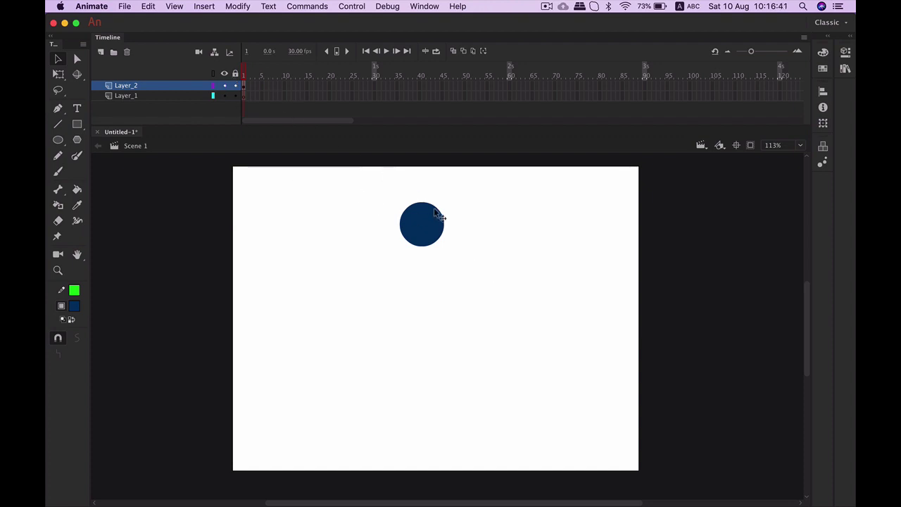
pyautogui.moveTo(375, 194); pyautogui.dragTo(521, 290)
pyautogui.click(246, 71)
pyautogui.click(147, 97)
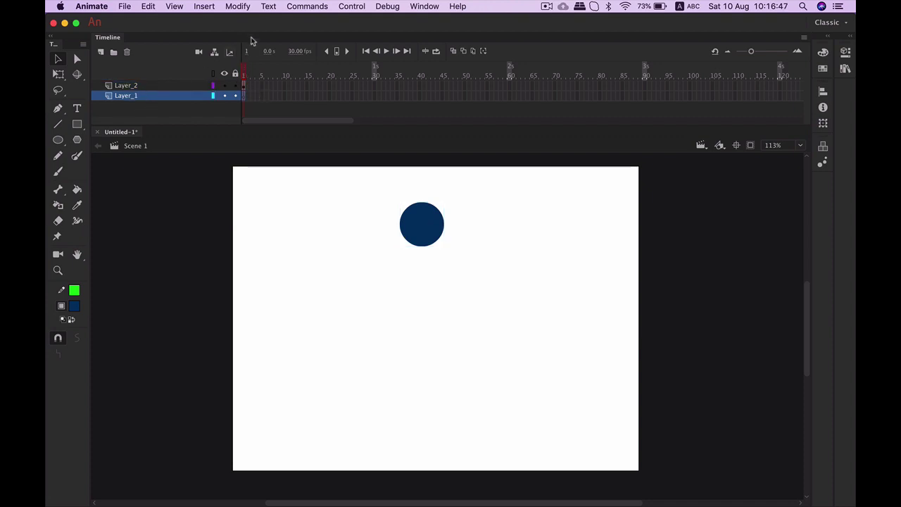
pyautogui.click(127, 52)
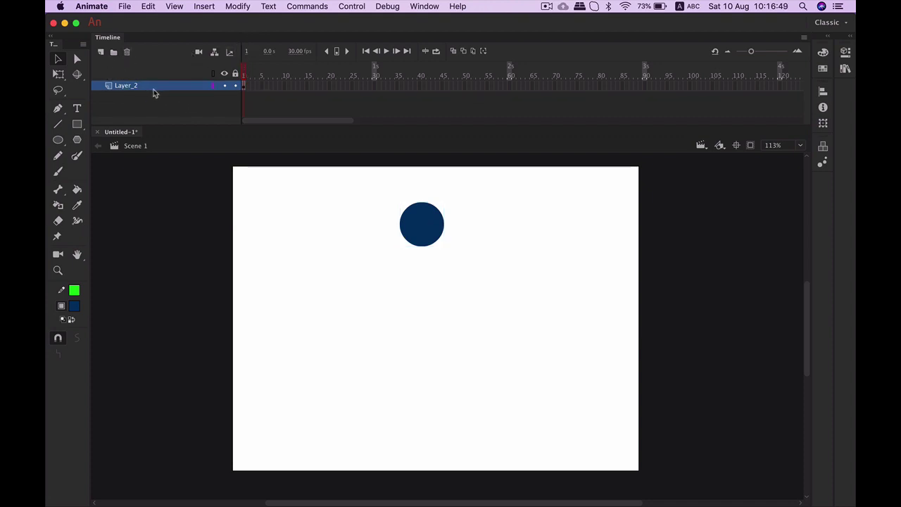
# Extend Layer_2 with regular frames up to frame 20.
pyautogui.click(249, 88)
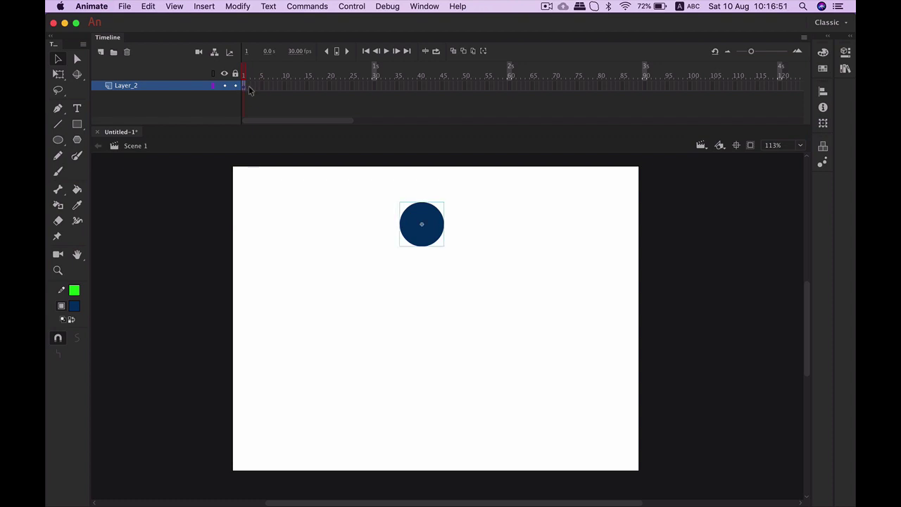
pyautogui.moveTo(249, 87); pyautogui.dragTo(329, 89)
pyautogui.rightClick(320, 86)
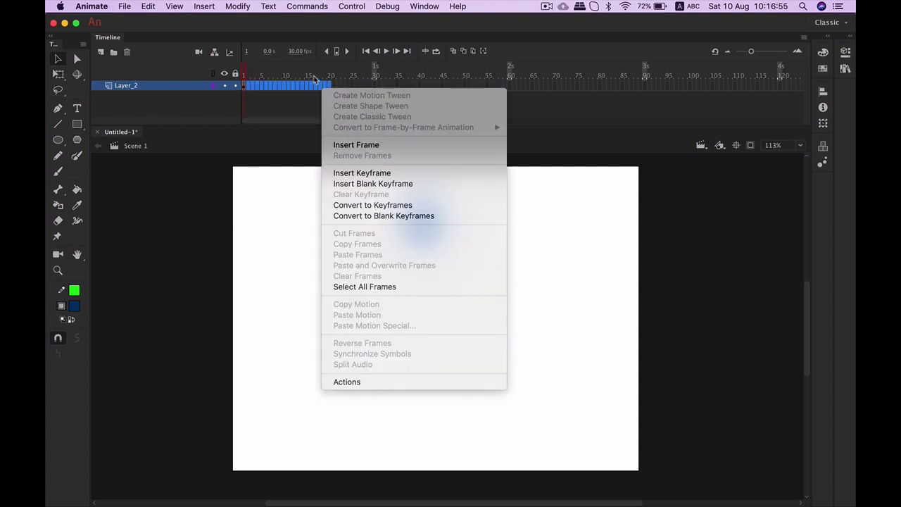
pyautogui.click(348, 145)
pyautogui.click(286, 82)
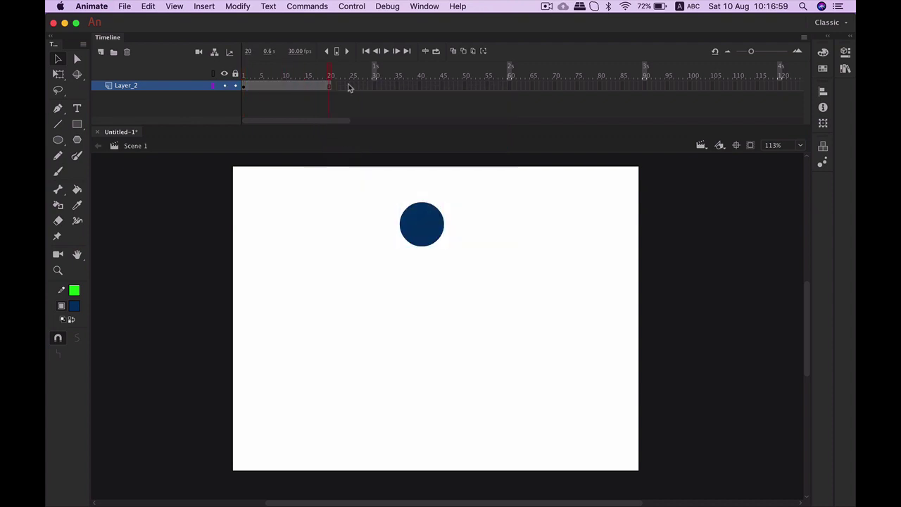
# Insert a keyframe at frame 20 of Layer_2.
pyautogui.hotkey('shift', ',')
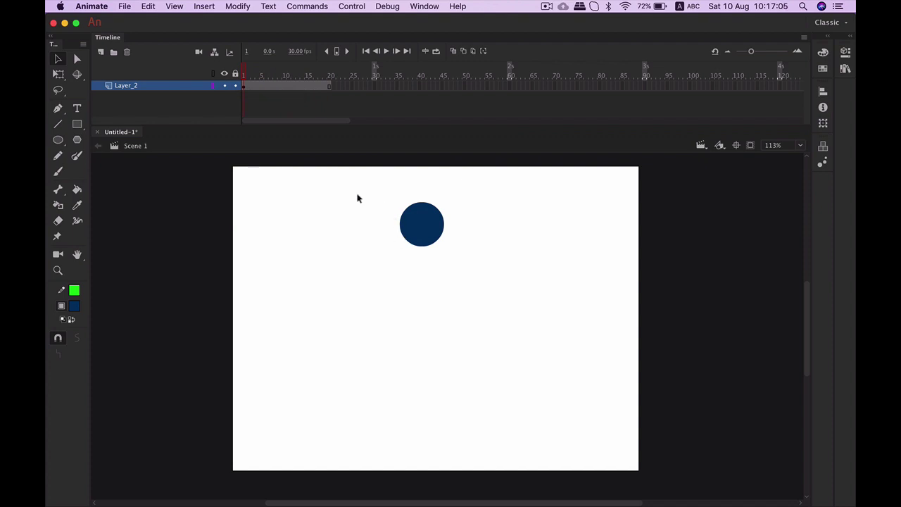
pyautogui.moveTo(314, 75); pyautogui.dragTo(330, 76)
pyautogui.click(330, 86)
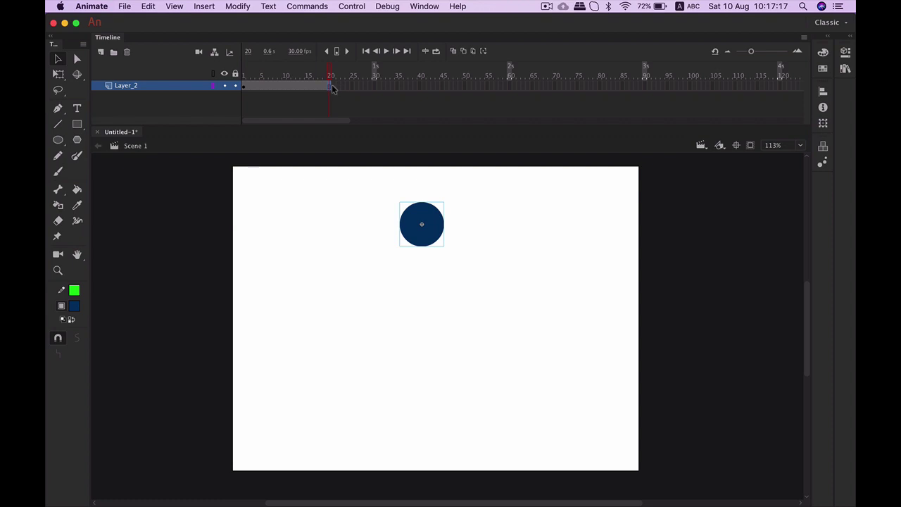
pyautogui.rightClick(331, 87)
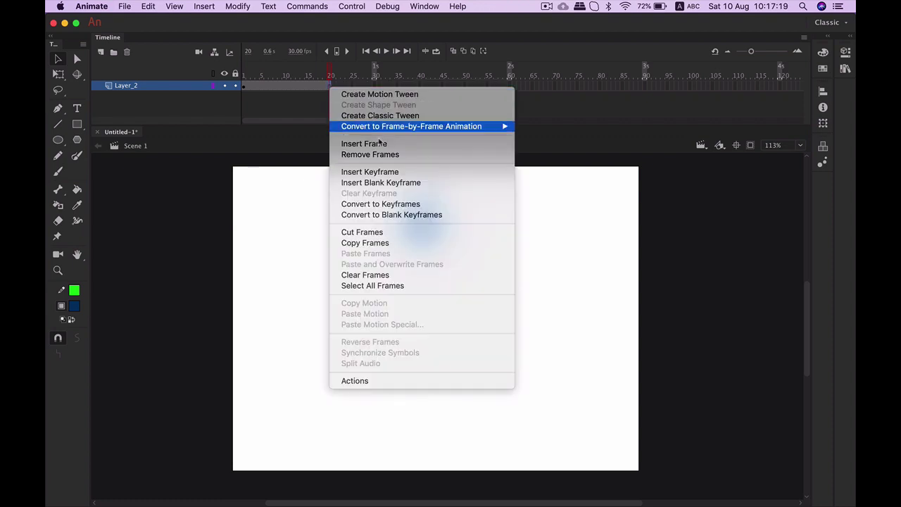
pyautogui.click(387, 175)
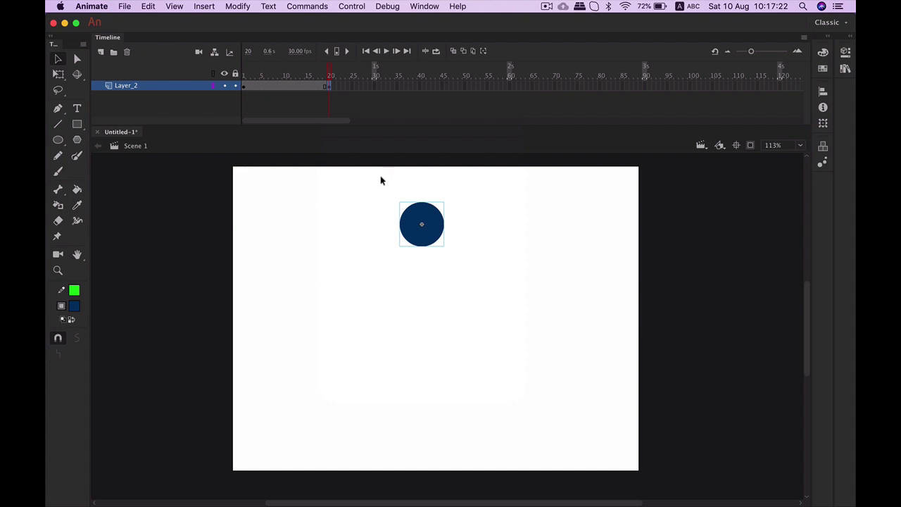
# Move the ball at keyframe 20 straight down to the lower part of the stage.
pyautogui.click(245, 90)
pyautogui.click(328, 86)
pyautogui.hotkey('shift', 'Down')
pyautogui.hotkey('shift', 'Down')
pyautogui.hotkey('shift', 'Down')
pyautogui.hotkey('shift', 'Down')
pyautogui.hotkey('shift', 'Down')
pyautogui.hotkey('shift', 'Down')
pyautogui.hotkey('shift', 'Down')
pyautogui.hotkey('shift', 'Down')
pyautogui.hotkey('shift', 'Down')
pyautogui.hotkey('shift', 'Down')
pyautogui.hotkey('shift', 'Down')
pyautogui.hotkey('shift', 'Down')
pyautogui.hotkey('shift', 'Down')
pyautogui.hotkey('shift', 'Down')
pyautogui.hotkey('shift', 'Down')
pyautogui.hotkey('shift', 'Down')
pyautogui.hotkey('shift', 'Down')
pyautogui.hotkey('shift', 'Down')
pyautogui.hotkey('shift', 'Down')
pyautogui.hotkey('shift', 'Down')
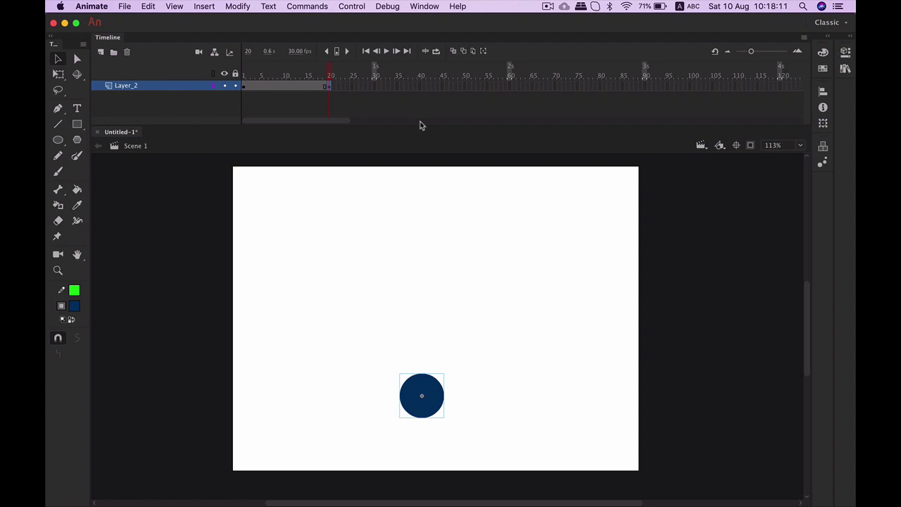
# Copy the first keyframe of Layer_2 to frame 40 and compare it with the ball's position at frame 20.
pyautogui.click(244, 86)
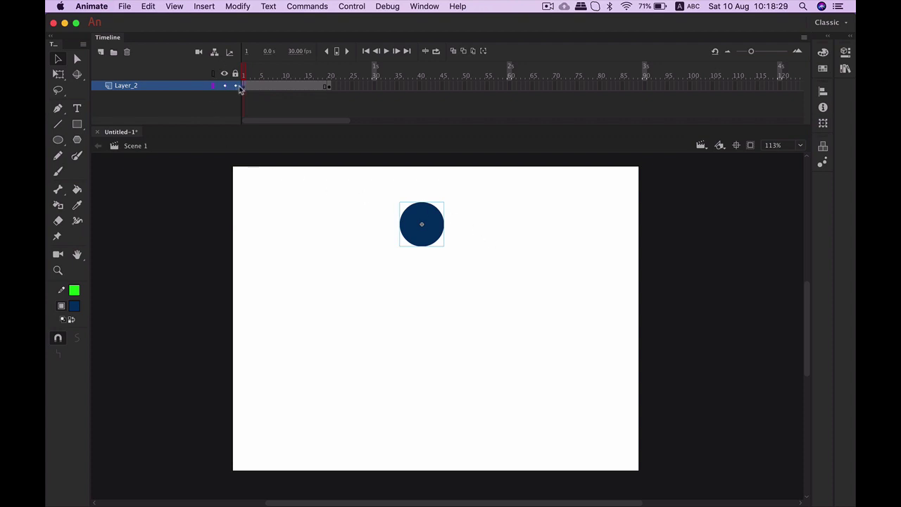
pyautogui.moveTo(242, 85); pyautogui.dragTo(419, 85)
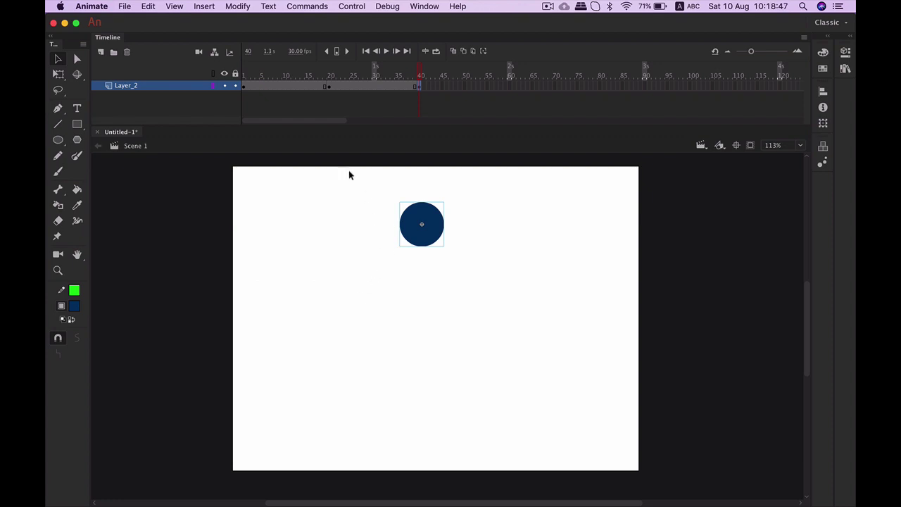
pyautogui.click(328, 85)
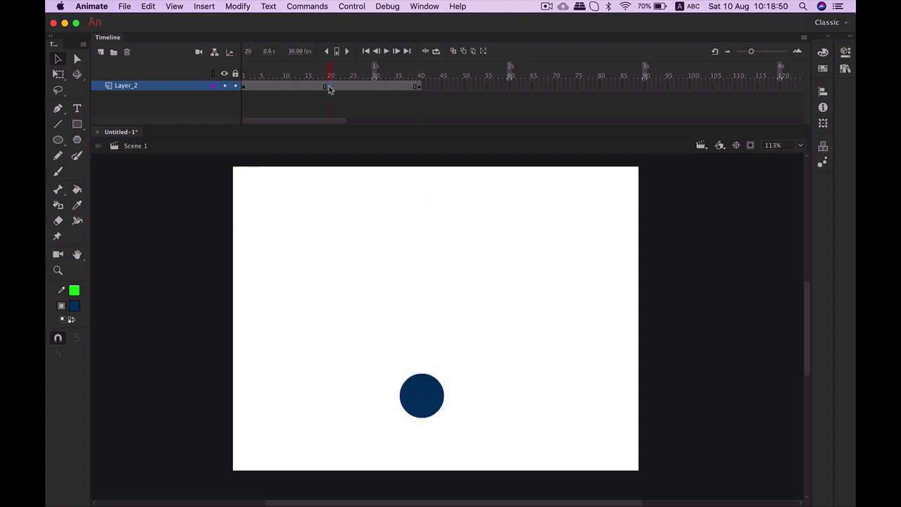
pyautogui.click(418, 86)
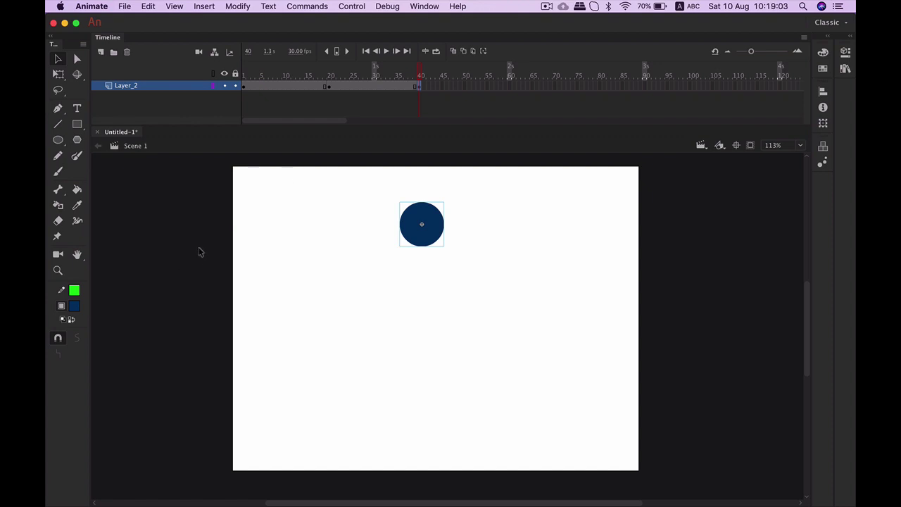
# Compare the ball's positions across frames 1 to 40 with onion skinning, and switch it off again.
pyautogui.moveTo(407, 73); pyautogui.dragTo(209, 106)
pyautogui.click(455, 52)
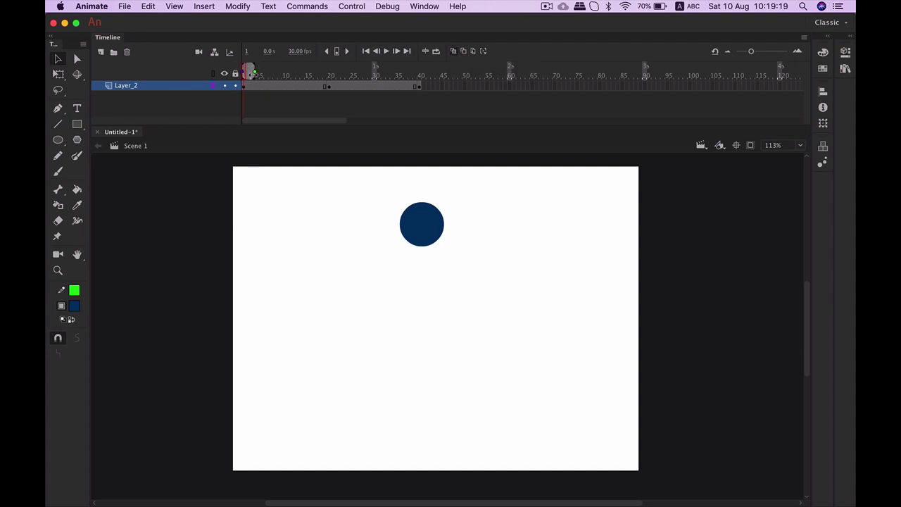
pyautogui.moveTo(257, 73); pyautogui.dragTo(424, 71)
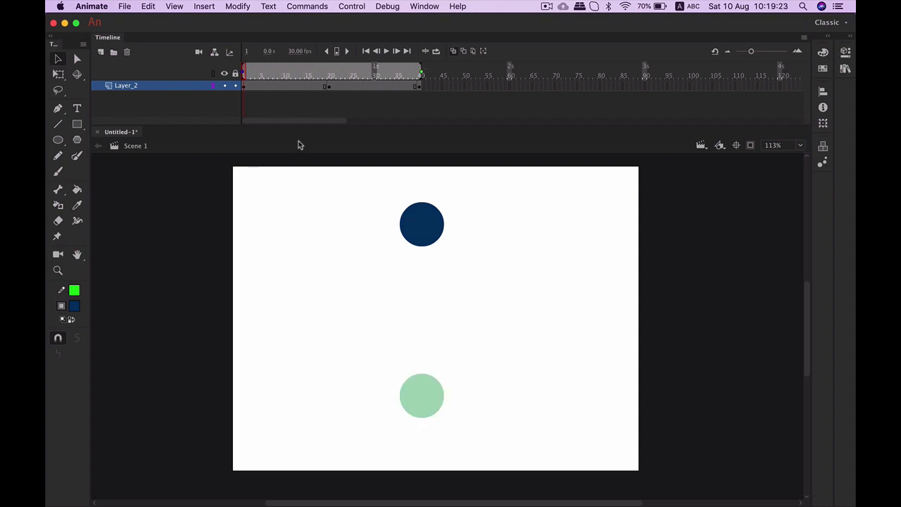
pyautogui.click(305, 73)
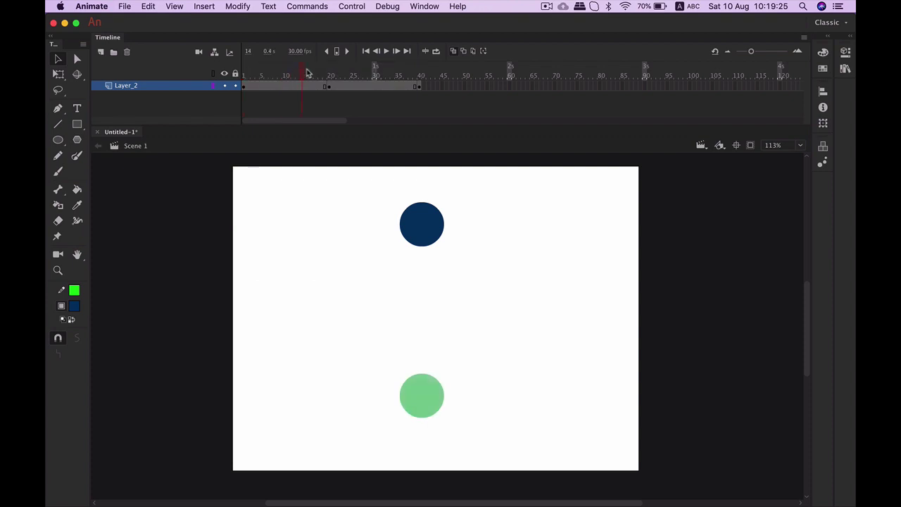
pyautogui.click(331, 73)
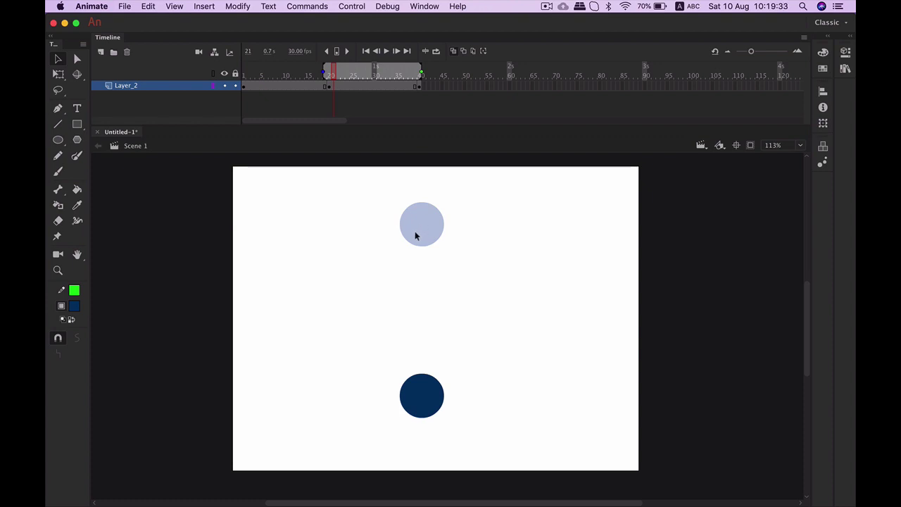
pyautogui.hotkey('shift', ',')
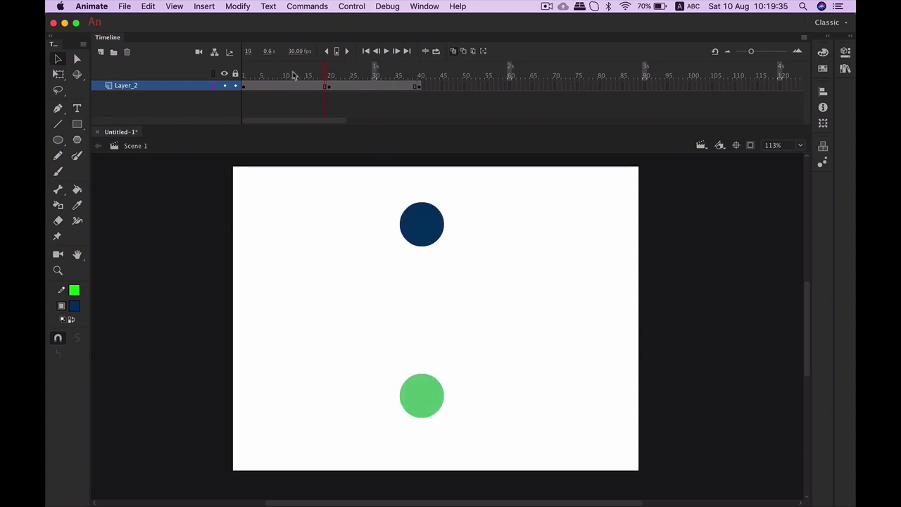
pyautogui.click(454, 52)
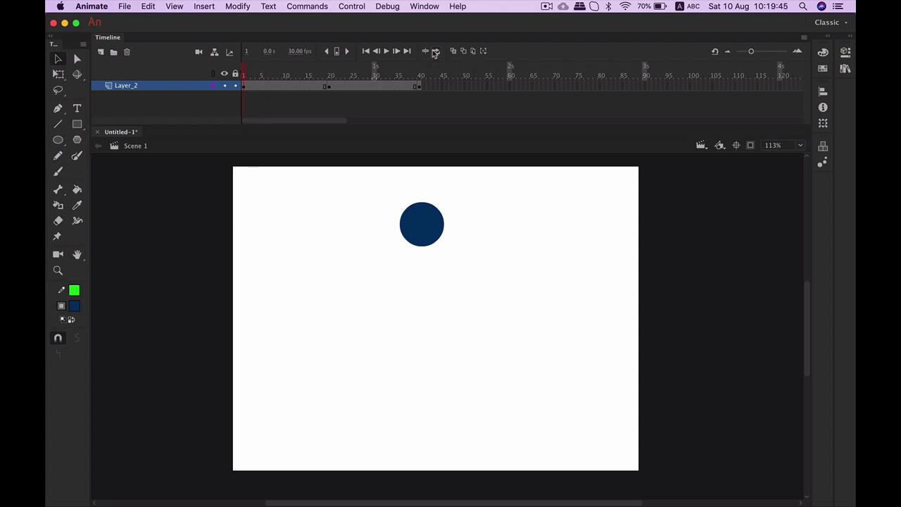
# Shift the ball at keyframe 40 horizontally to the right by about three quarters of its width.
pyautogui.click(419, 85)
pyautogui.press('Right')
pyautogui.press('Right')
pyautogui.press('Right')
pyautogui.press('Right')
pyautogui.press('Right')
pyautogui.press('Right')
pyautogui.press('Right')
pyautogui.press('Right')
pyautogui.press('Right')
pyautogui.press('Right')
pyautogui.press('Right')
pyautogui.press('Right')
pyautogui.press('Right')
pyautogui.press('Right')
pyautogui.press('Right')
pyautogui.press('Right')
pyautogui.press('Right')
pyautogui.press('Right')
pyautogui.press('Right')
pyautogui.press('Right')
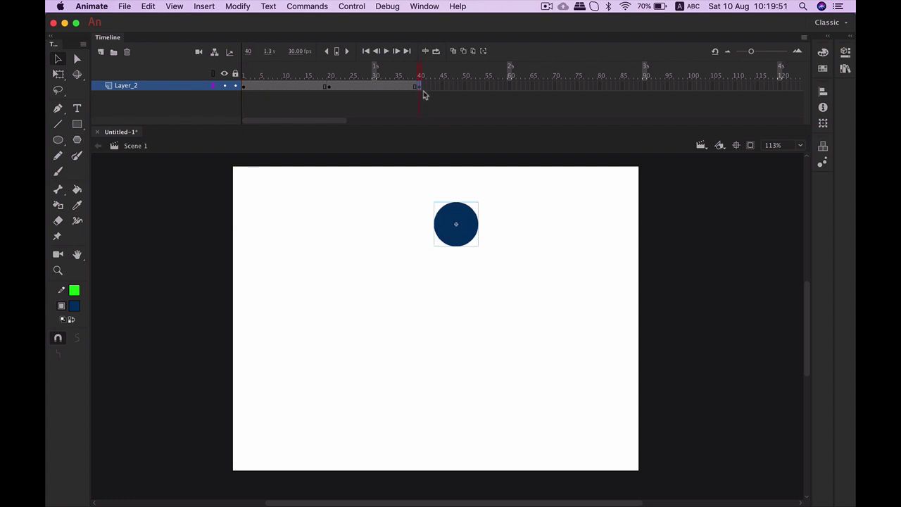
# Realign the ball at keyframe 40 with its first-frame position, using onion skinning over frames 1 to 40 as a temporary guide.
pyautogui.click(454, 51)
pyautogui.moveTo(412, 70); pyautogui.dragTo(243, 70)
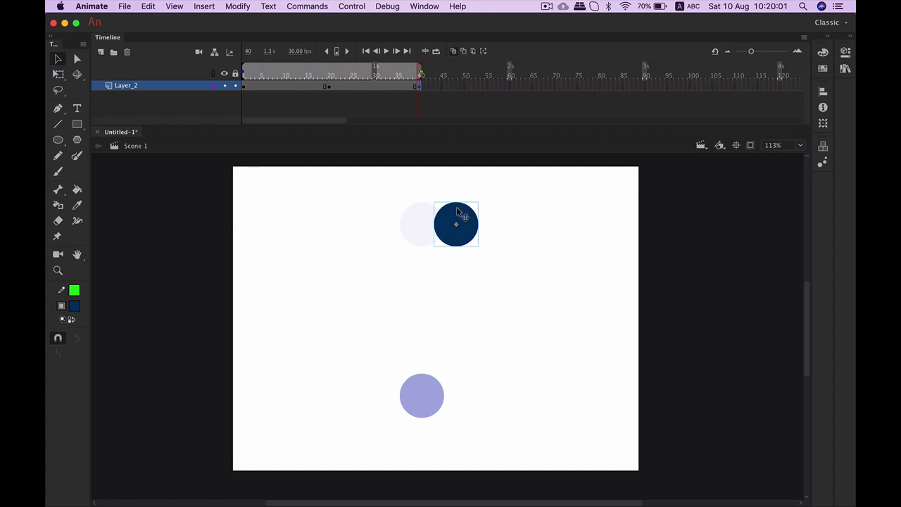
pyautogui.press('Left')
pyautogui.press('Left')
pyautogui.press('Left')
pyautogui.press('Left')
pyautogui.press('Left')
pyautogui.press('Left')
pyautogui.press('Left')
pyautogui.press('Left')
pyautogui.press('Left')
pyautogui.press('Left')
pyautogui.press('Left')
pyautogui.press('Left')
pyautogui.press('Left')
pyautogui.press('Left')
pyautogui.press('Left')
pyautogui.press('Left')
pyautogui.press('Left')
pyautogui.press('Left')
pyautogui.press('Left')
pyautogui.press('Left')
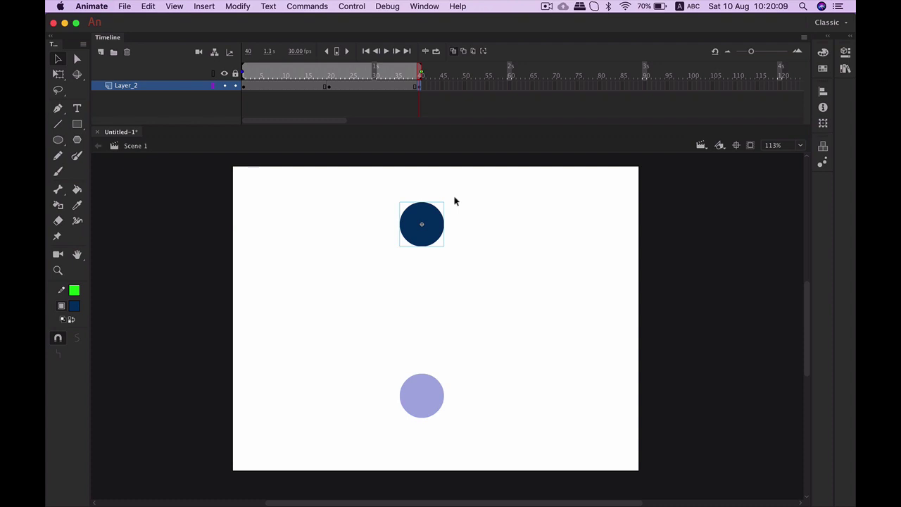
pyautogui.click(455, 52)
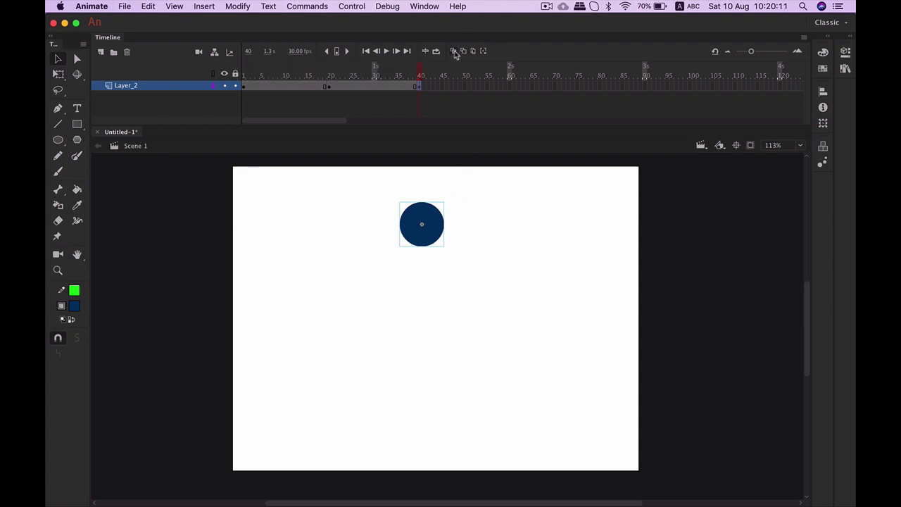
# Play the ball animation from frame 1 to review the keyframe positions.
pyautogui.click(533, 280)
pyautogui.click(243, 86)
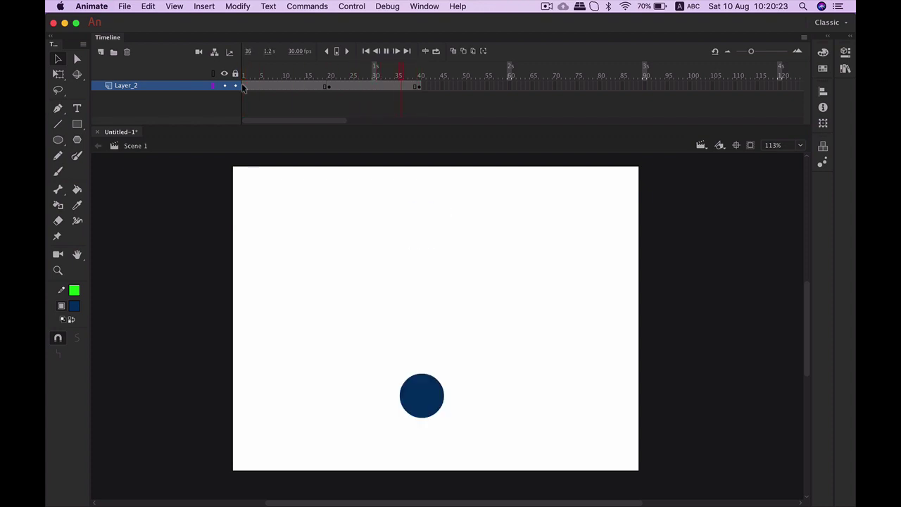
pyautogui.press('Return')
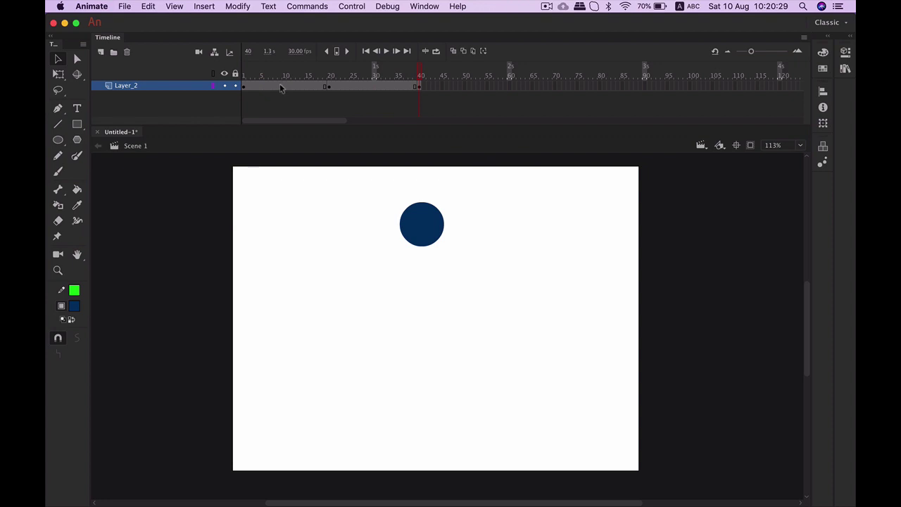
# Create classic tweens across both of the ball's frame spans, from keyframe 1 to 20 and from 20 to 40.
pyautogui.moveTo(261, 86); pyautogui.dragTo(388, 92)
pyautogui.rightClick(306, 85)
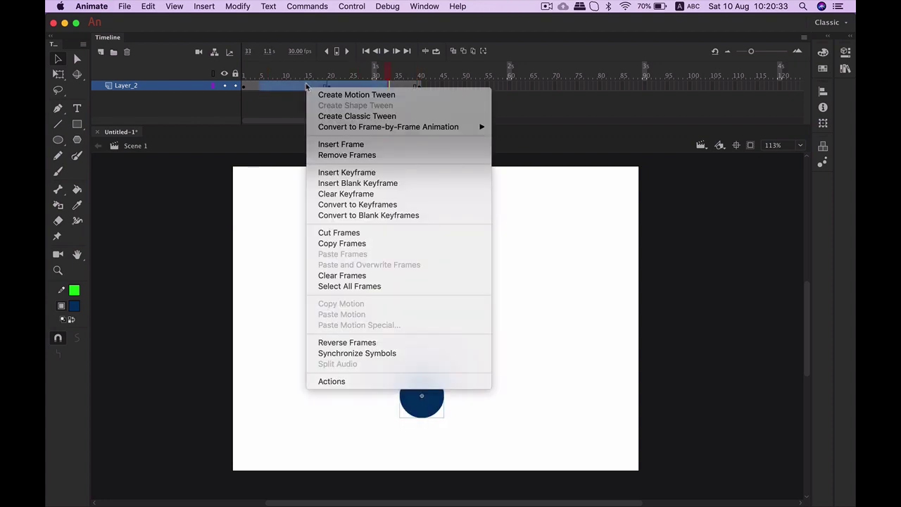
pyautogui.click(368, 121)
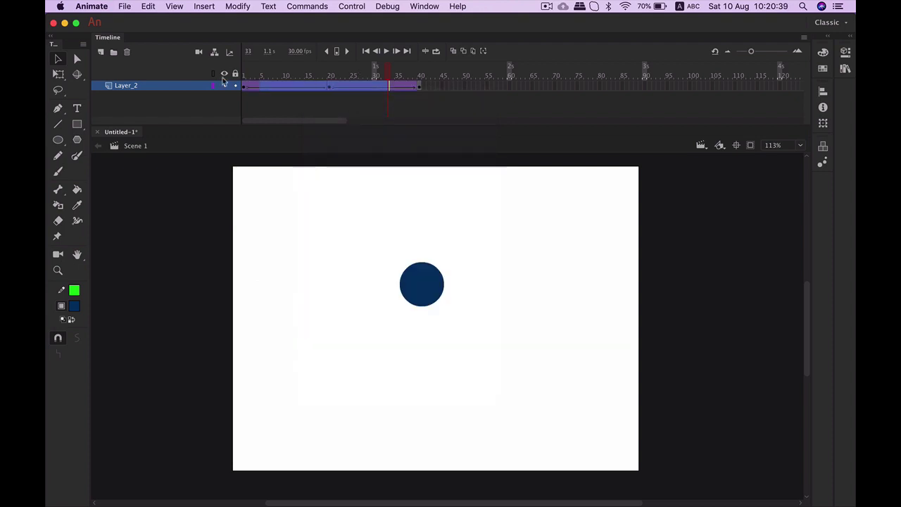
# Inspect the ball's tween spacing from frame 1 with onion skinning narrowed to frames 1 to 20, and switch it off again.
pyautogui.click(245, 75)
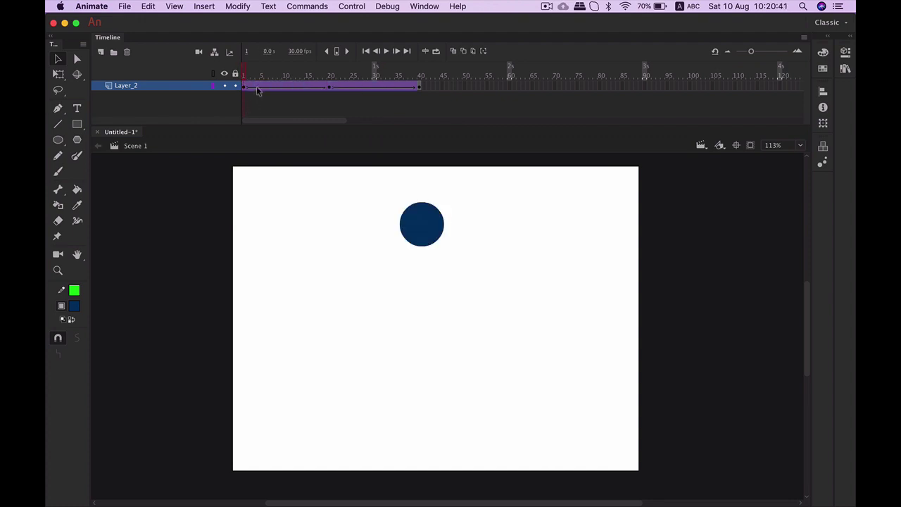
pyautogui.click(453, 52)
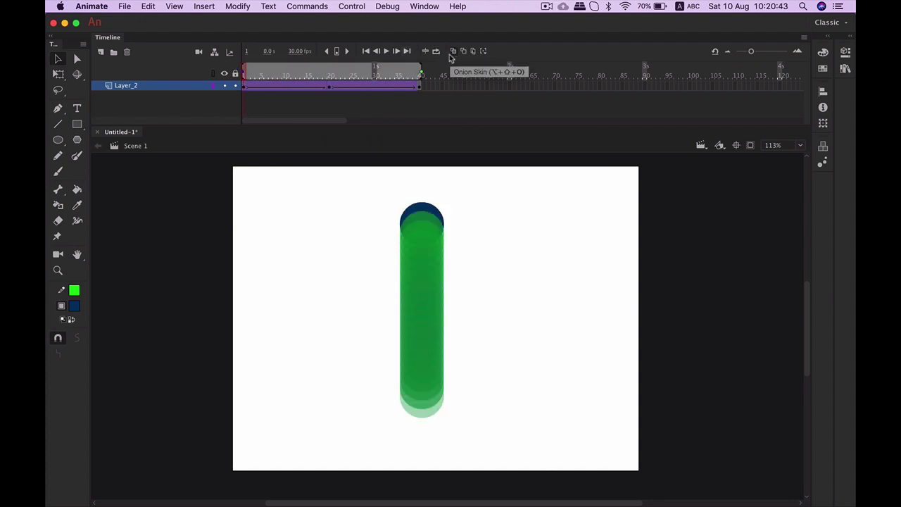
pyautogui.moveTo(420, 73); pyautogui.dragTo(331, 73)
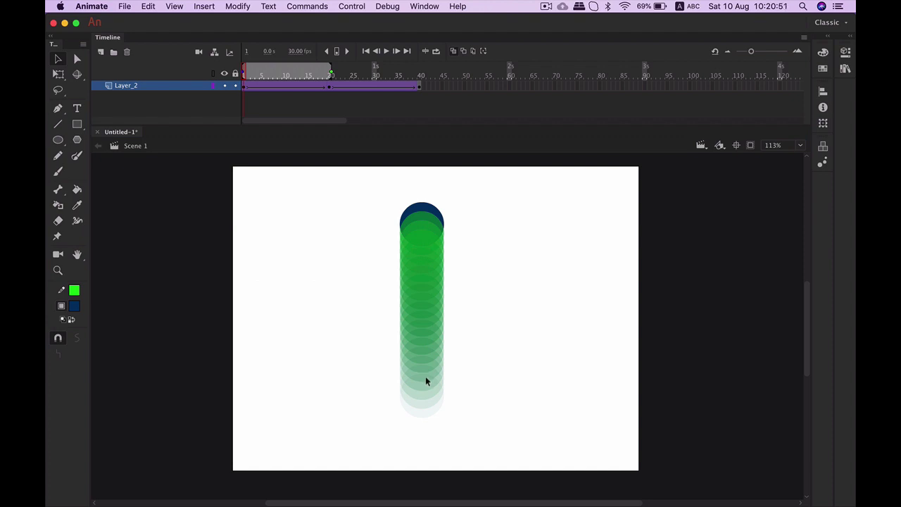
pyautogui.click(453, 51)
# Play the tweened ball animation to check its motion, and return to frame 1.
pyautogui.press('Return')
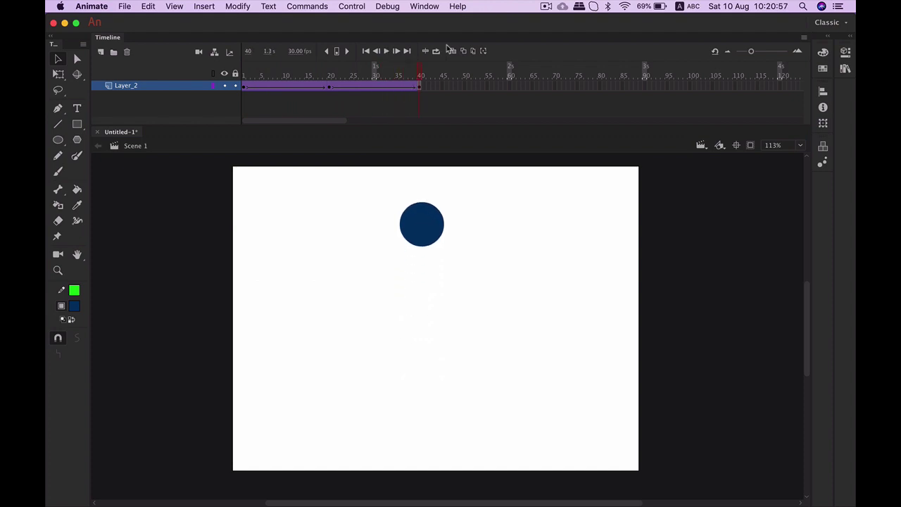
pyautogui.press('Return')
pyautogui.hotkey('shift', ',')
# Add a new layer above the ball's layer and activate the Brush tool for sketching.
pyautogui.click(100, 52)
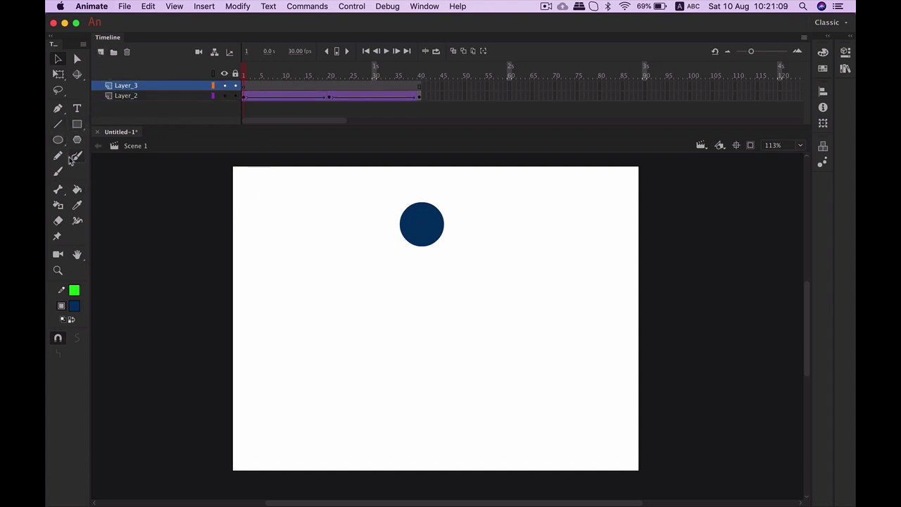
pyautogui.click(59, 171)
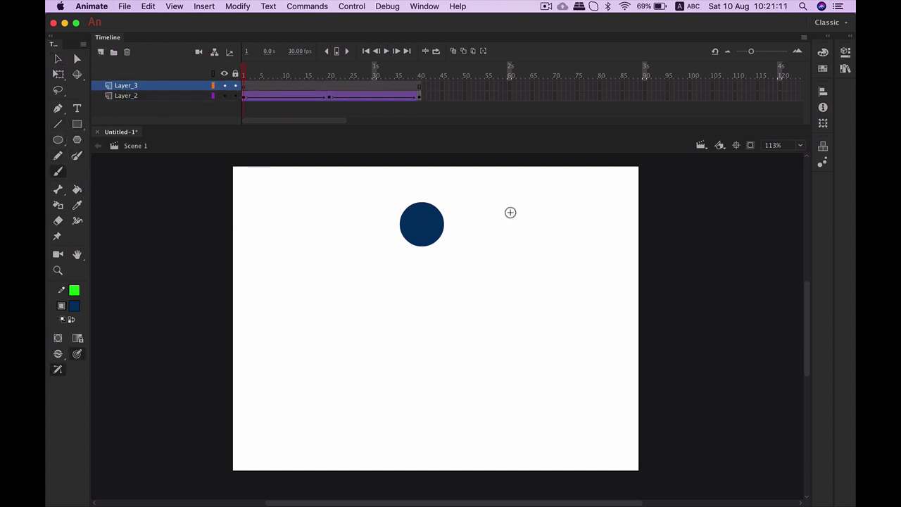
pyautogui.moveTo(536, 212); pyautogui.dragTo(527, 302)
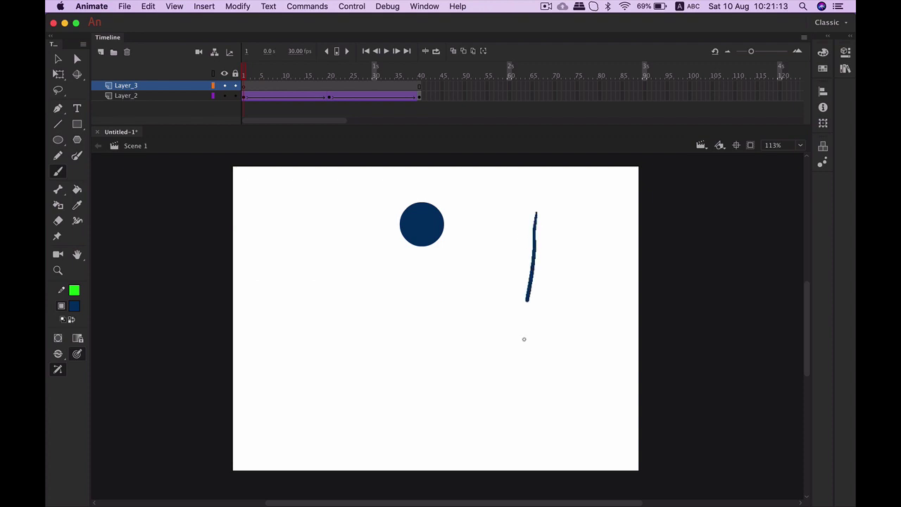
pyautogui.moveTo(524, 339); pyautogui.dragTo(522, 408)
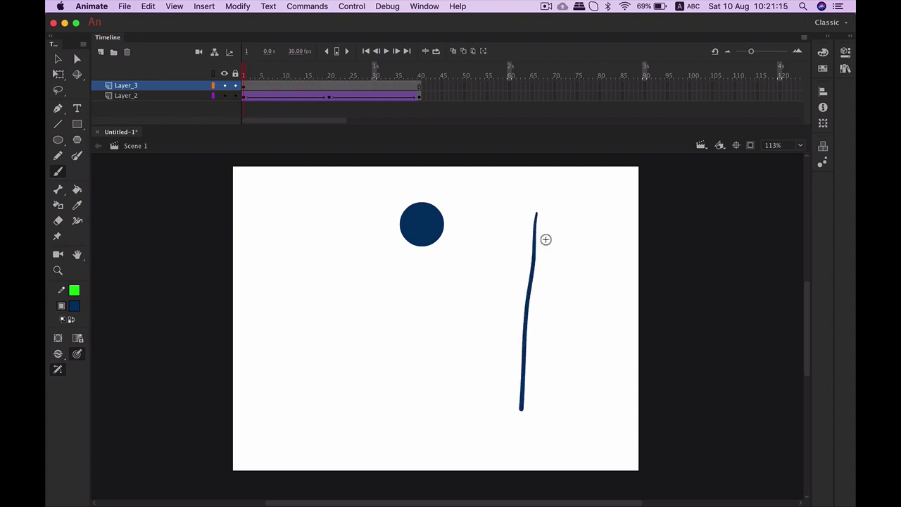
pyautogui.press('super+z')
# Sketch a straight vertical line with short end caps to the right of the ball, and a downward arrow beside it.
pyautogui.moveTo(544, 212)
pyautogui.mouseDown()
pyautogui.moveTo(553, 361)
pyautogui.moveTo(545, 386)
pyautogui.moveTo(556, 216)
pyautogui.mouseUp()
pyautogui.moveTo(540, 388); pyautogui.dragTo(559, 387)
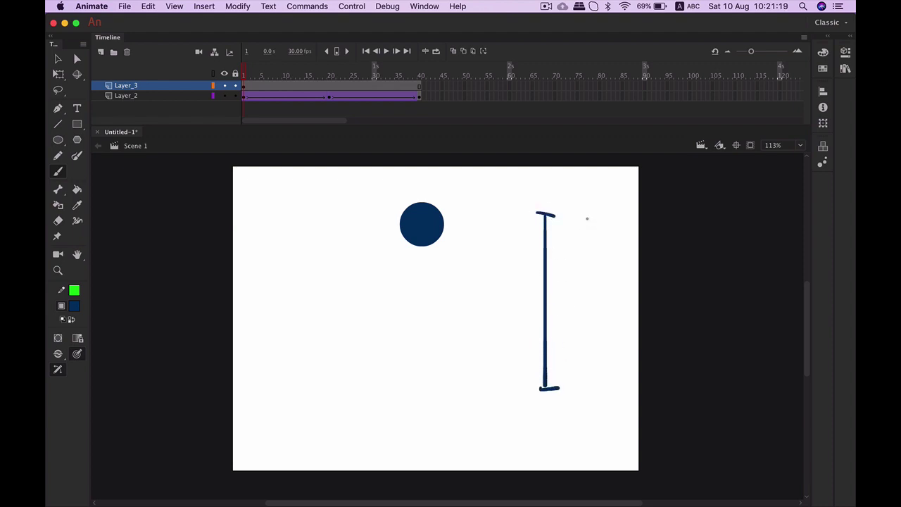
pyautogui.moveTo(587, 219)
pyautogui.mouseDown()
pyautogui.moveTo(581, 377)
pyautogui.moveTo(589, 367)
pyautogui.mouseUp()
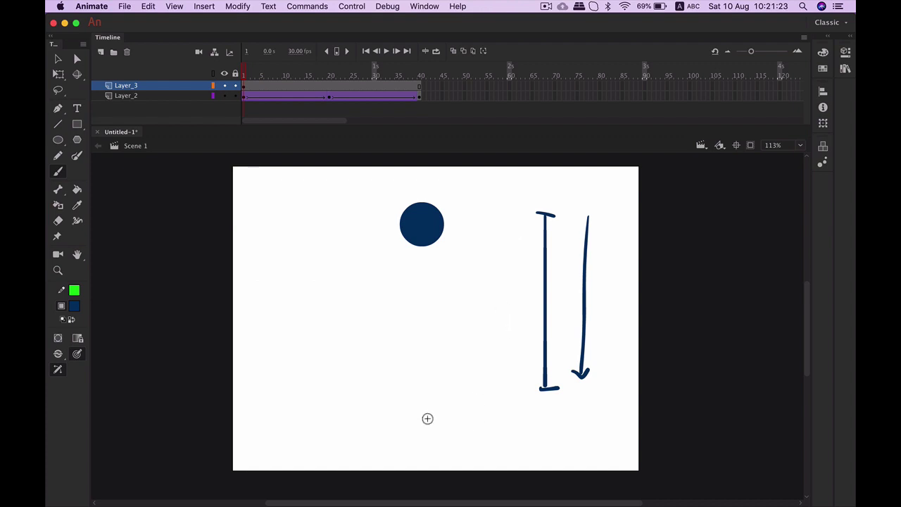
pyautogui.moveTo(413, 427); pyautogui.dragTo(515, 376)
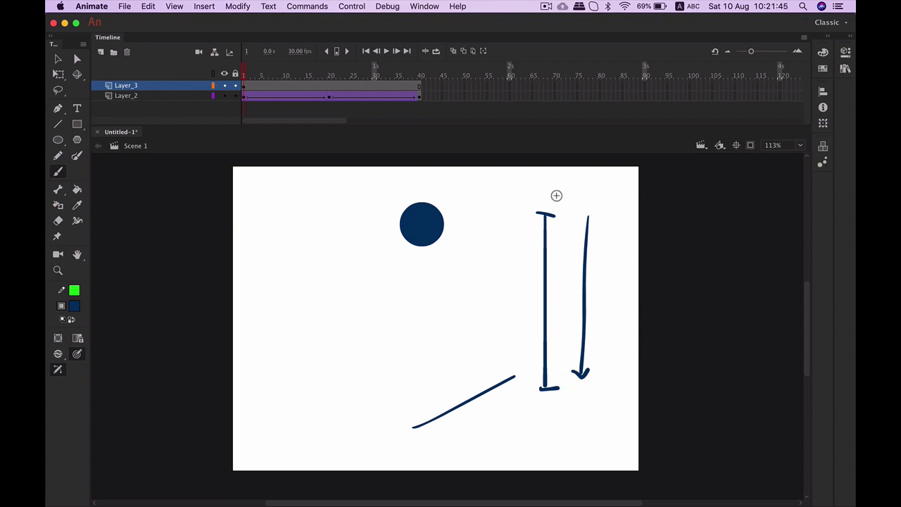
pyautogui.moveTo(587, 398); pyautogui.dragTo(677, 442)
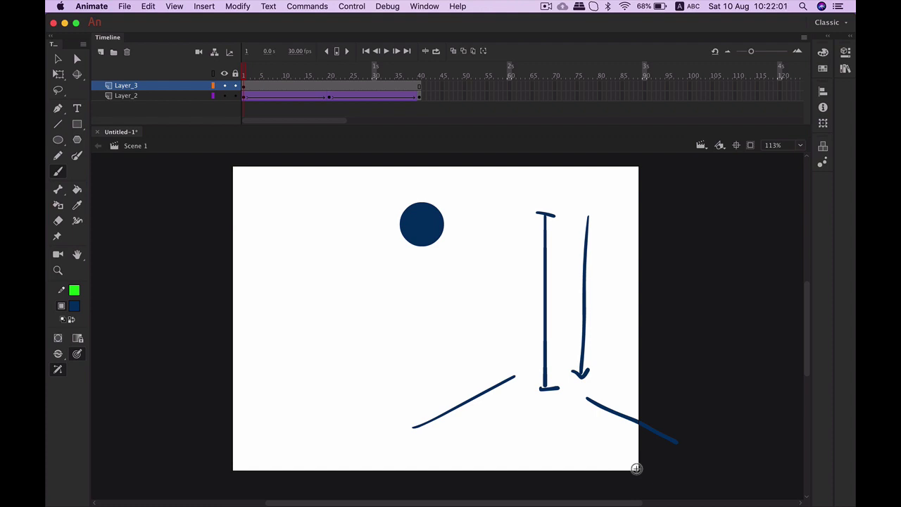
pyautogui.press('super+z')
pyautogui.press('super+z')
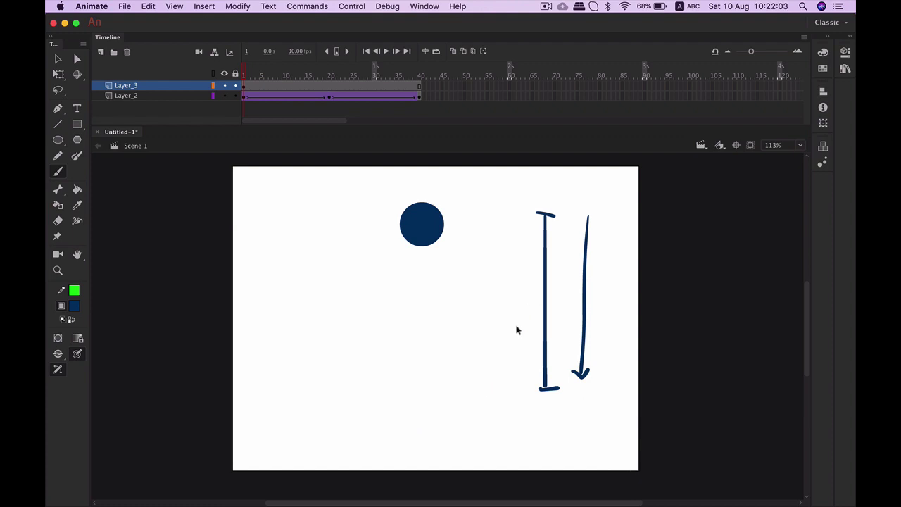
# Mark the capped vertical line with ticks at its middle and quarter points, halving the gaps progressively toward its upper end.
pyautogui.moveTo(532, 300); pyautogui.dragTo(563, 300)
pyautogui.moveTo(537, 255); pyautogui.dragTo(555, 254)
pyautogui.moveTo(538, 345); pyautogui.dragTo(554, 345)
pyautogui.moveTo(538, 233); pyautogui.dragTo(555, 234)
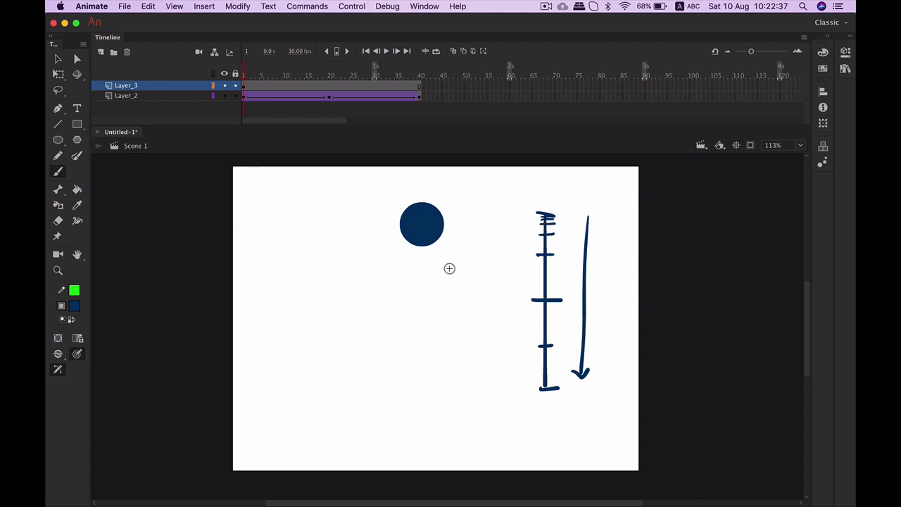
# Sketch a second vertical line with end caps to the right of the arrow, matching the first line's height.
pyautogui.moveTo(617, 388); pyautogui.dragTo(617, 370)
pyautogui.moveTo(617, 308)
pyautogui.mouseDown()
pyautogui.moveTo(619, 215)
pyautogui.moveTo(628, 216)
pyautogui.mouseUp()
pyautogui.moveTo(610, 380); pyautogui.dragTo(630, 389)
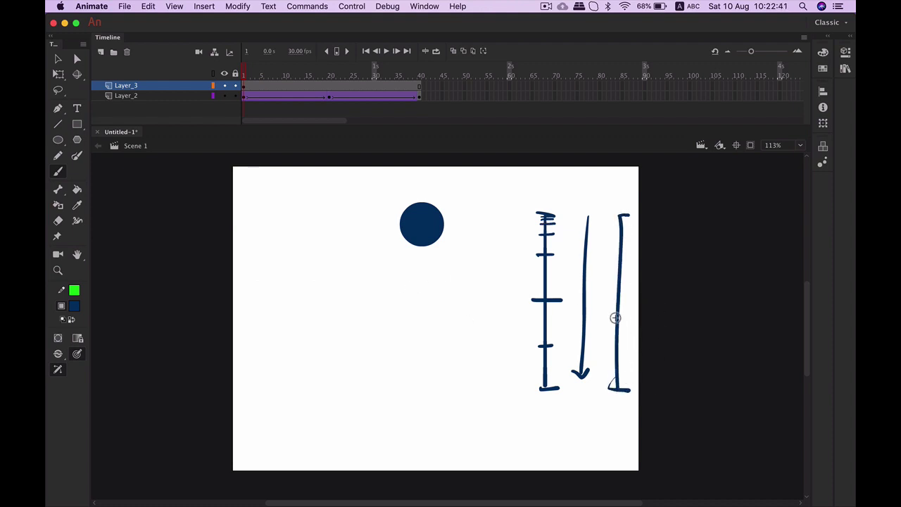
# Add regularly spaced ticks along the second line, denser near its upper end, and circle the upper parts of both lines.
pyautogui.moveTo(613, 306); pyautogui.dragTo(623, 305)
pyautogui.moveTo(613, 264); pyautogui.dragTo(624, 264)
pyautogui.moveTo(613, 348)
pyautogui.mouseDown()
pyautogui.moveTo(624, 347)
pyautogui.moveTo(623, 370)
pyautogui.mouseUp()
pyautogui.moveTo(614, 327); pyautogui.dragTo(624, 326)
pyautogui.moveTo(613, 285); pyautogui.dragTo(624, 285)
pyautogui.moveTo(613, 243)
pyautogui.mouseDown()
pyautogui.moveTo(624, 241)
pyautogui.moveTo(625, 223)
pyautogui.mouseUp()
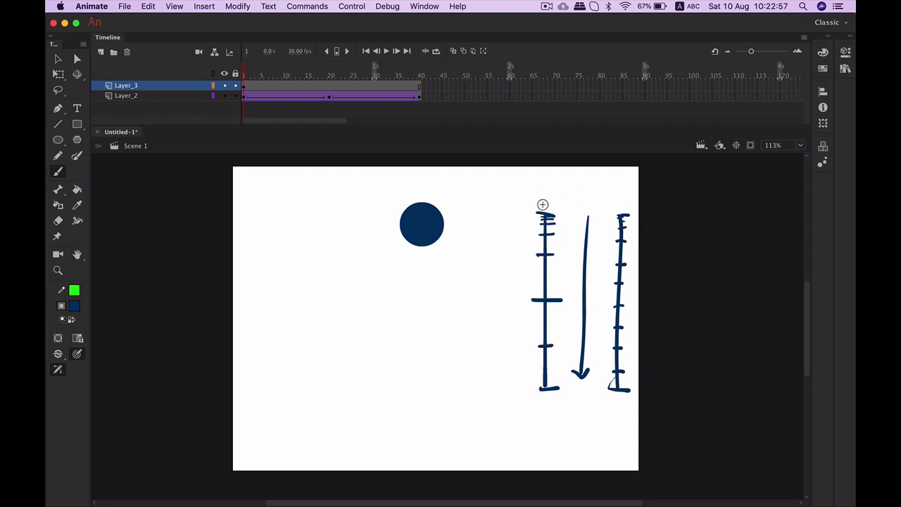
pyautogui.moveTo(543, 205)
pyautogui.mouseDown()
pyautogui.moveTo(512, 256)
pyautogui.moveTo(591, 277)
pyautogui.moveTo(664, 256)
pyautogui.moveTo(612, 197)
pyautogui.moveTo(509, 239)
pyautogui.mouseUp()
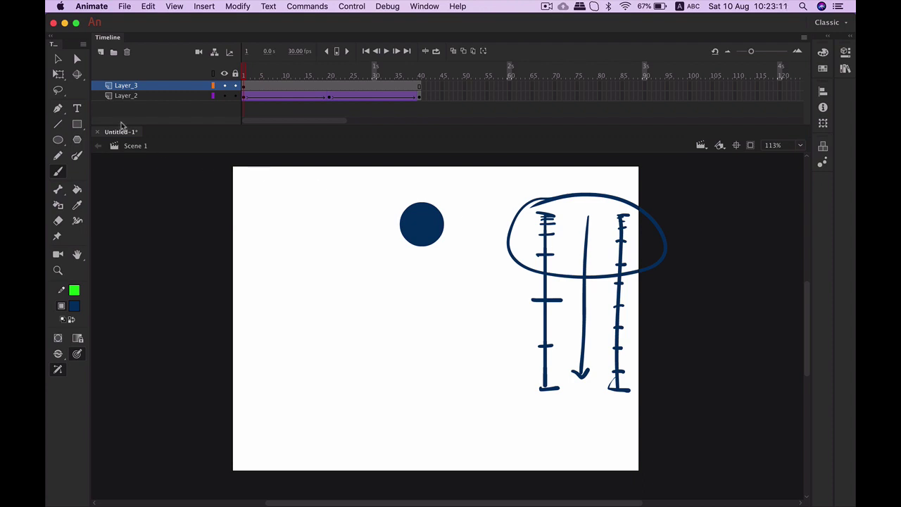
# Scale the whole timing sketch down to less than half its size and move it up beside the ball.
pyautogui.click(60, 61)
pyautogui.moveTo(474, 177); pyautogui.dragTo(738, 448)
pyautogui.press('q')
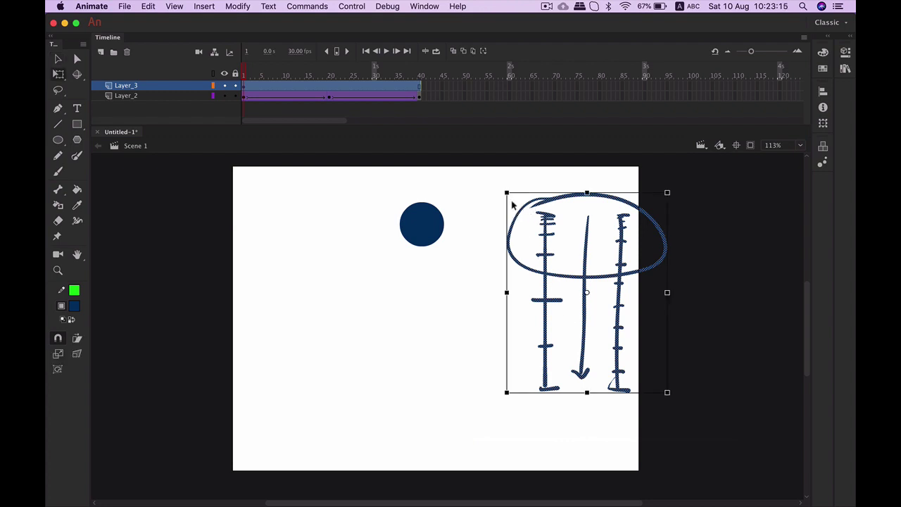
pyautogui.moveTo(506, 194); pyautogui.dragTo(552, 249)
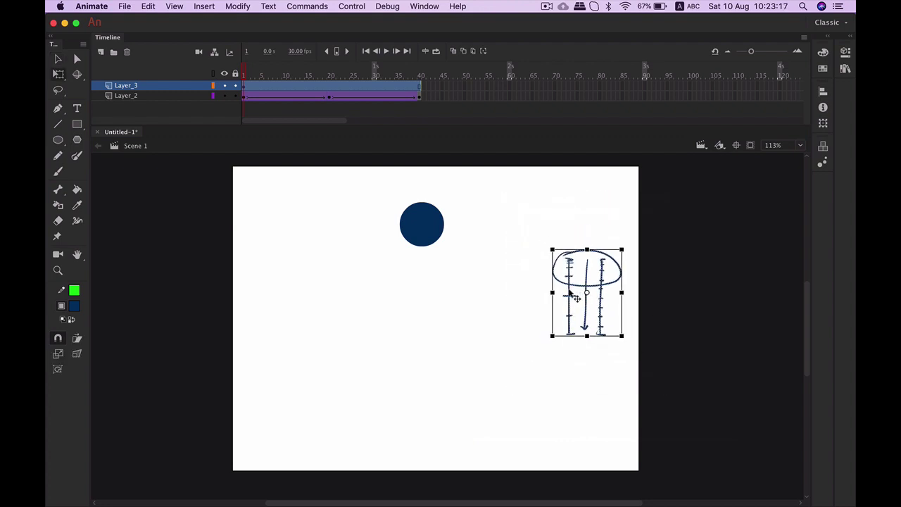
pyautogui.moveTo(569, 298); pyautogui.dragTo(569, 259)
# Deselect the timing sketch and lock its layer.
pyautogui.press('v')
pyautogui.click(534, 361)
pyautogui.click(236, 85)
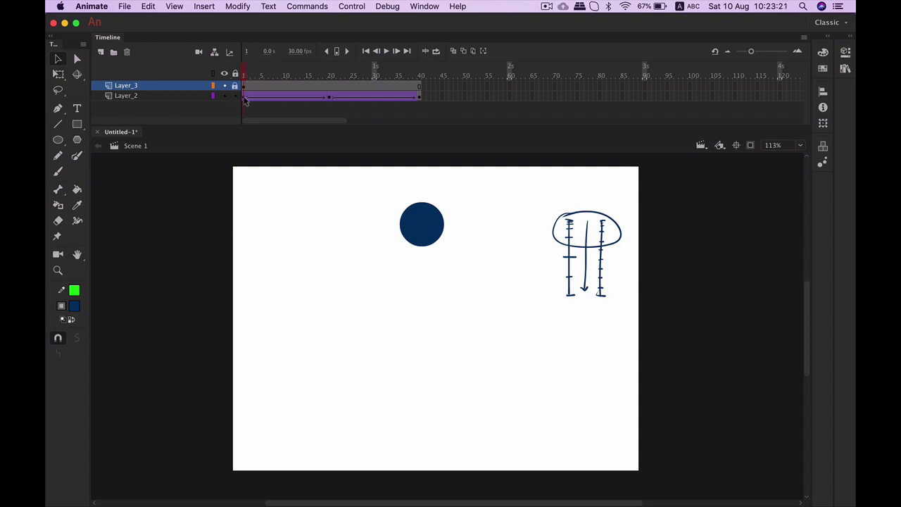
# Set the easing intensity of the ball's first tween to -100 (ease in), with onion skinning on to show the spacing.
pyautogui.click(247, 97)
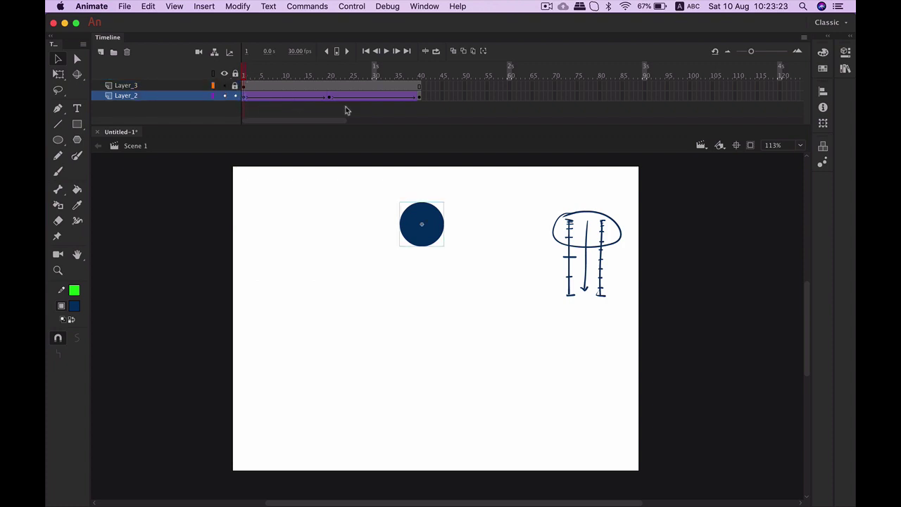
pyautogui.click(453, 51)
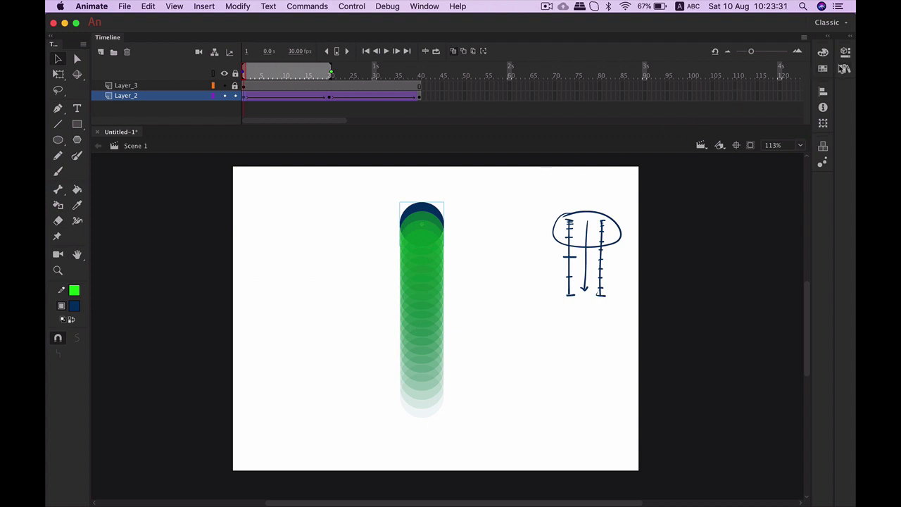
pyautogui.click(845, 52)
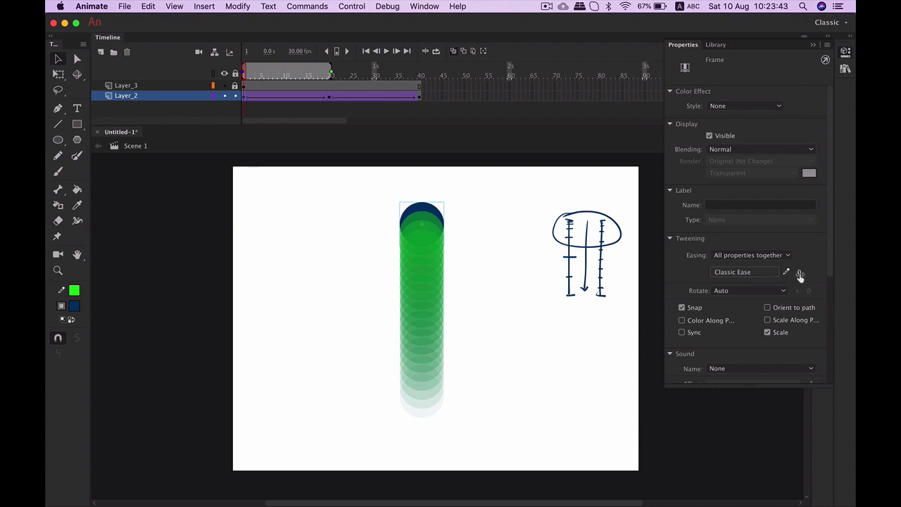
pyautogui.moveTo(798, 272); pyautogui.dragTo(597, 276)
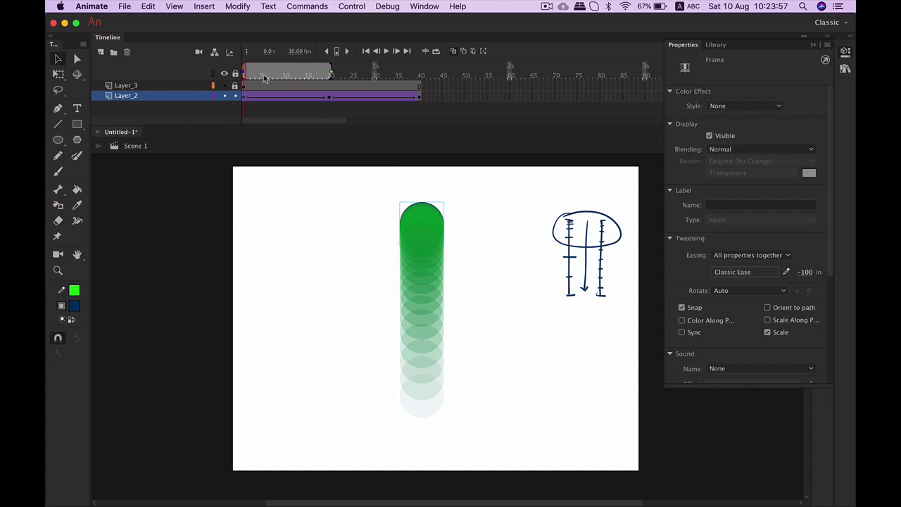
# Set the easing intensity of the tween starting at keyframe 20 to 100 (ease out), shifting the onion skin range onto that span.
pyautogui.click(327, 76)
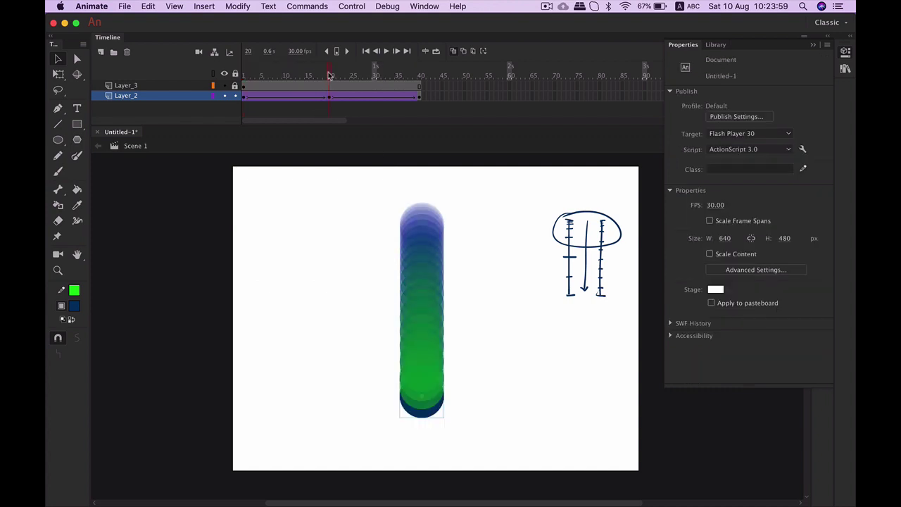
pyautogui.moveTo(244, 69); pyautogui.dragTo(329, 70)
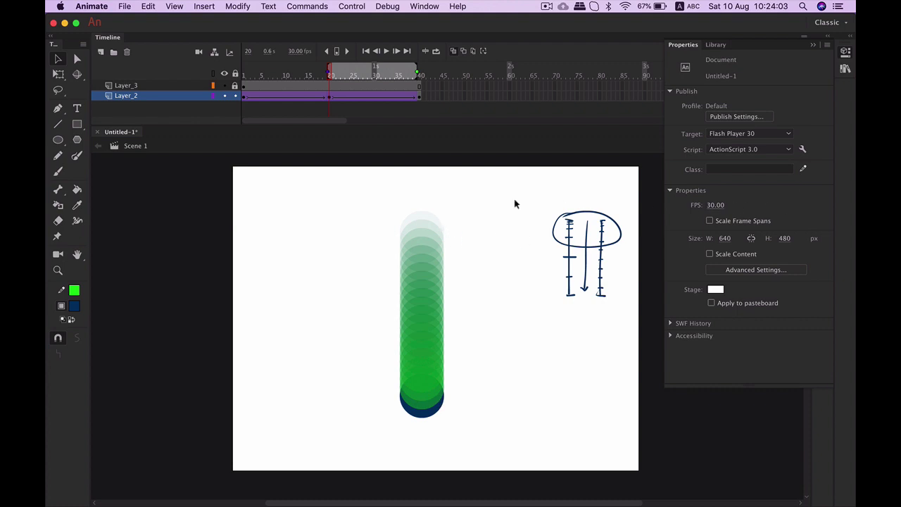
pyautogui.click(332, 98)
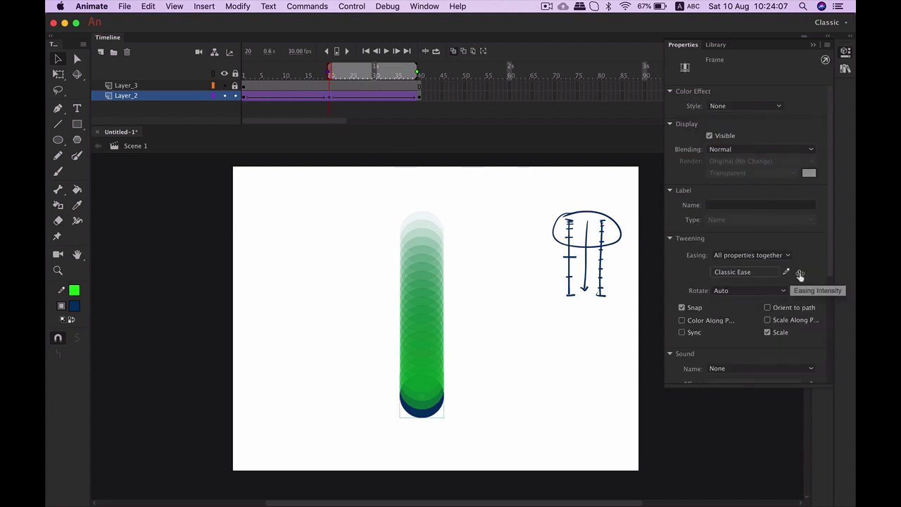
pyautogui.moveTo(800, 273); pyautogui.dragTo(853, 263)
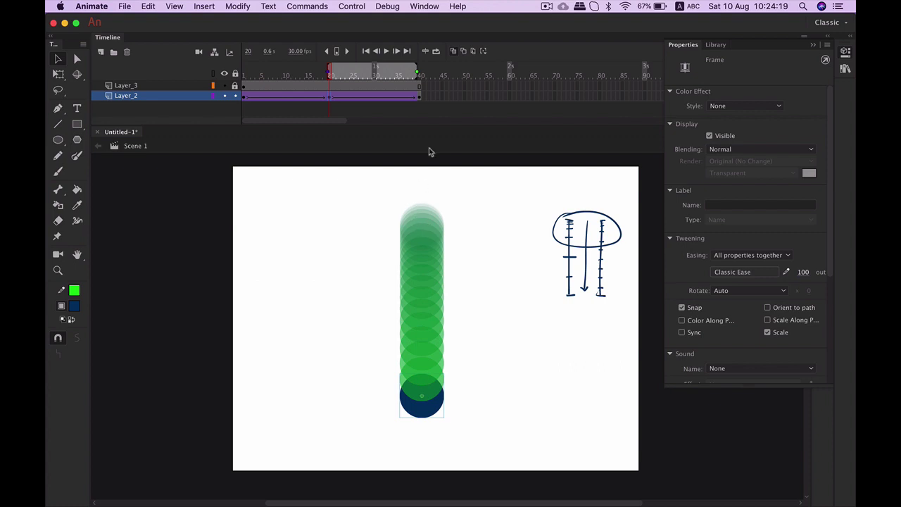
# Switch off onion skinning and play the eased bounce from frame 1.
pyautogui.click(454, 51)
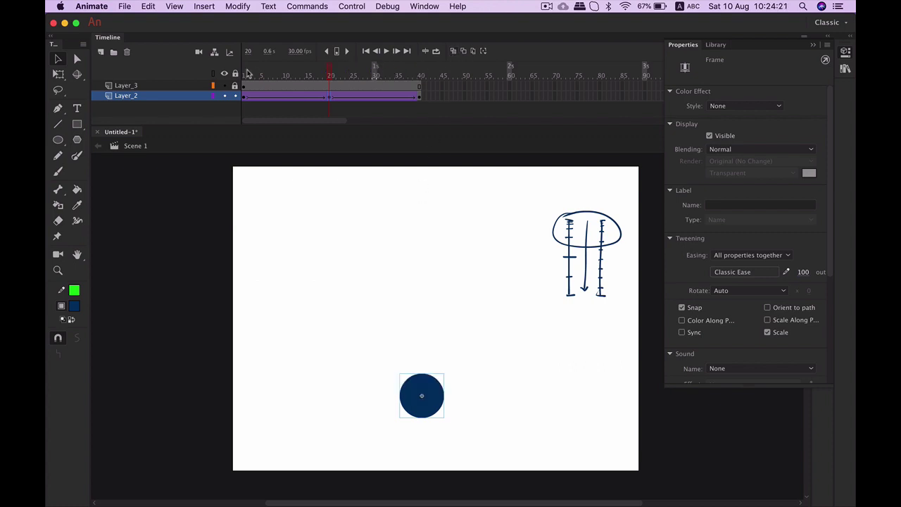
pyautogui.click(244, 75)
pyautogui.press('Return')
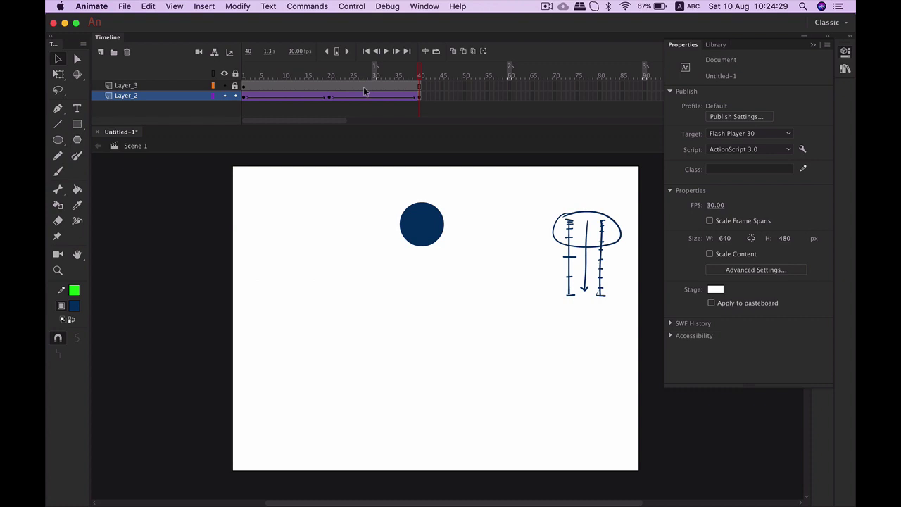
# Test the movie in a preview window, close it, and move the playhead to frame 9.
pyautogui.press('super+Return')
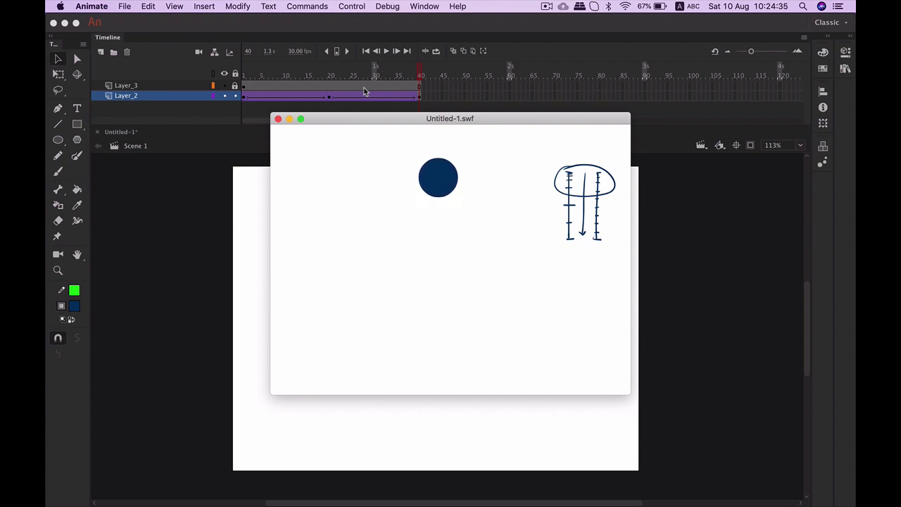
pyautogui.click(278, 120)
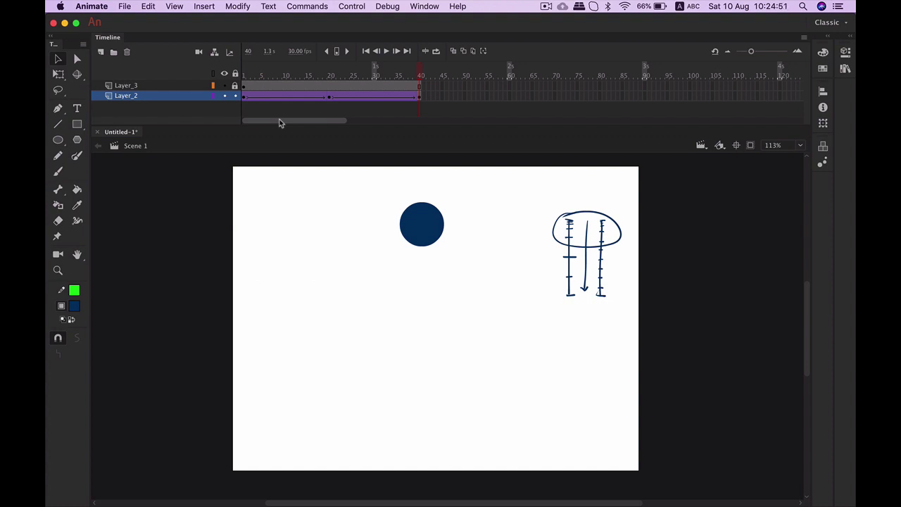
pyautogui.click(280, 74)
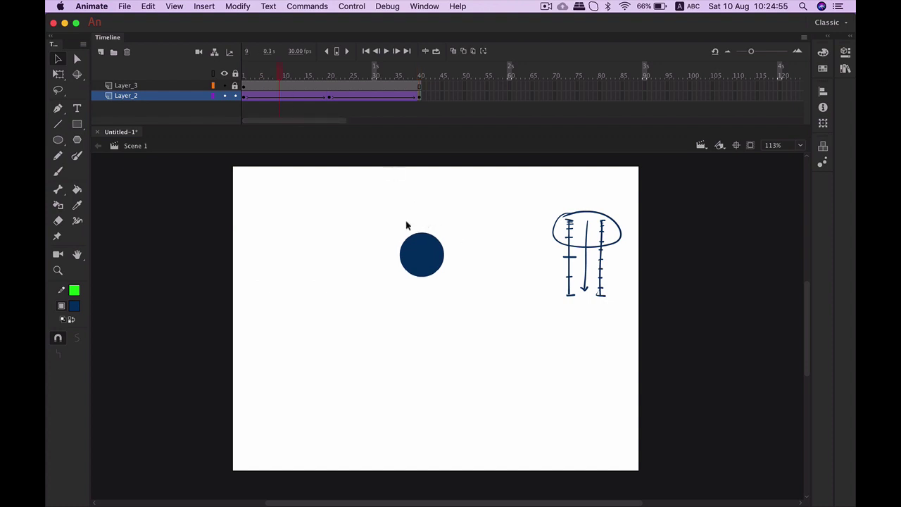
# Remove frames 5 to 10 from the ball's first tween on Layer_2 and play the shortened bounce from frame 1.
pyautogui.click(263, 99)
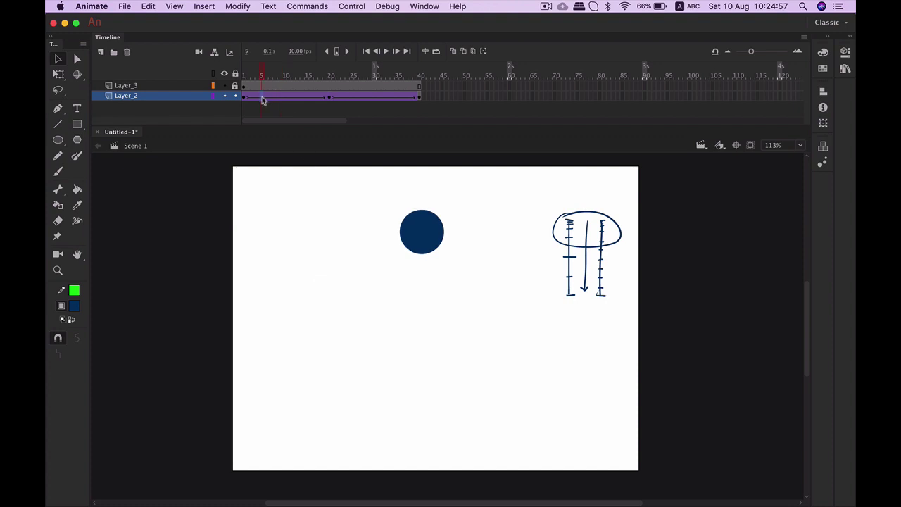
pyautogui.moveTo(263, 98); pyautogui.dragTo(287, 101)
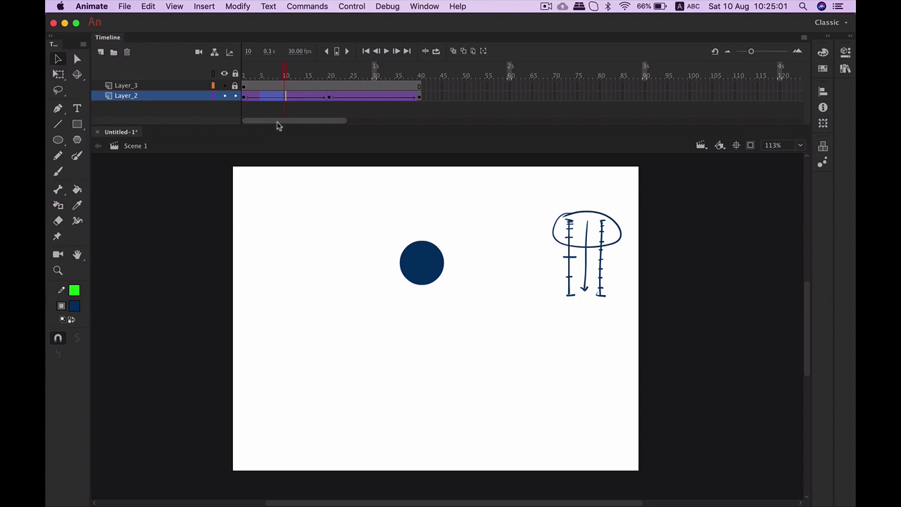
pyautogui.rightClick(280, 97)
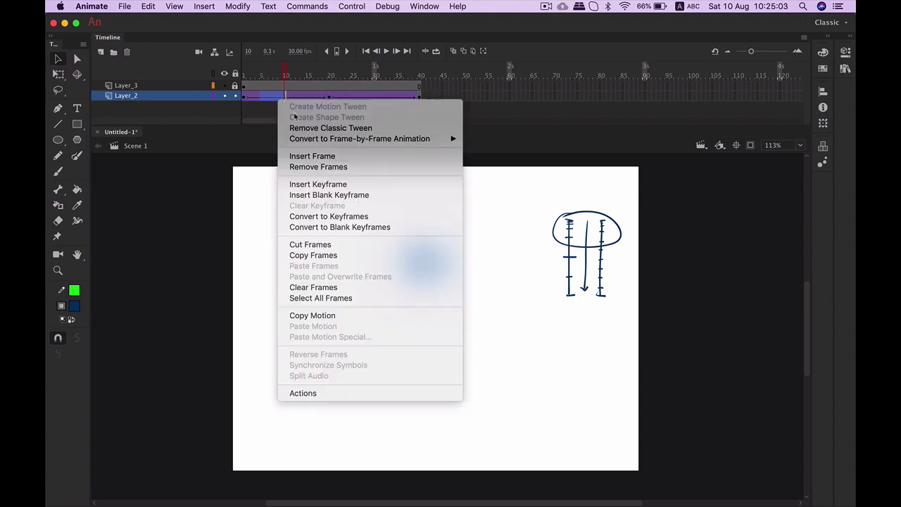
pyautogui.click(318, 168)
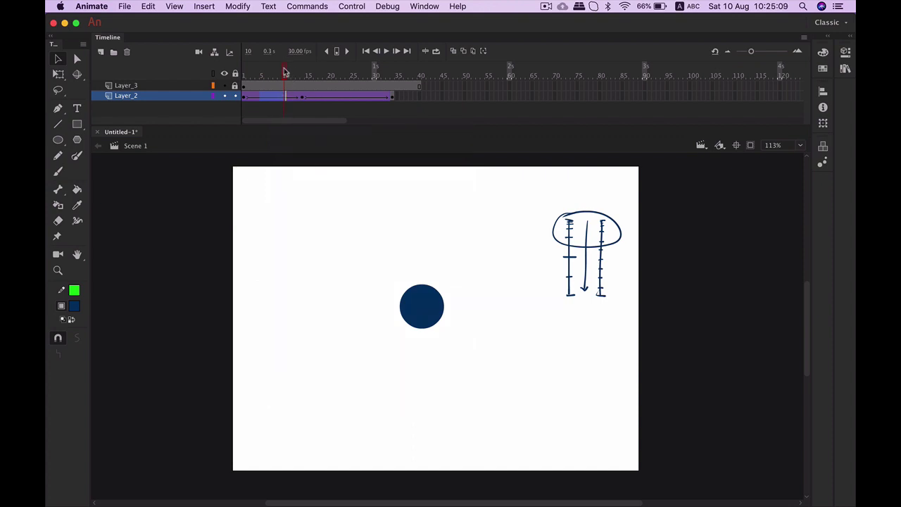
pyautogui.moveTo(287, 73); pyautogui.dragTo(233, 84)
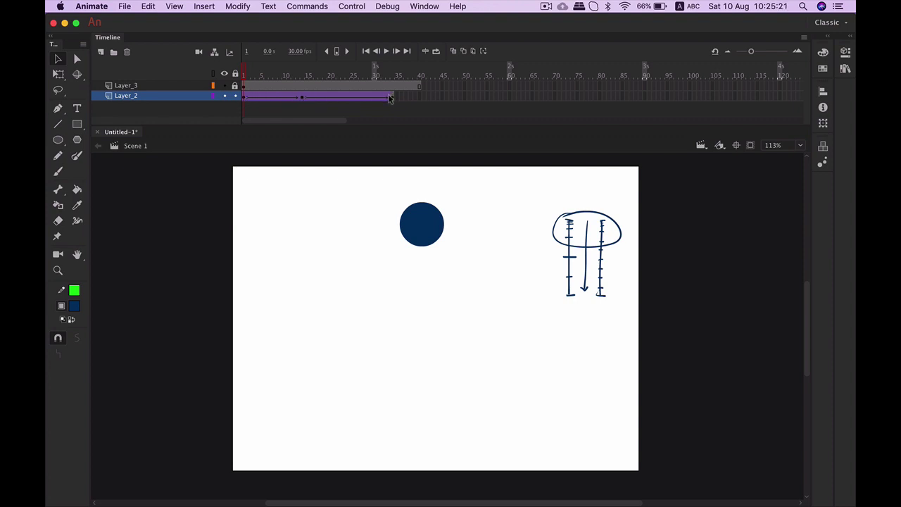
pyautogui.press('Return')
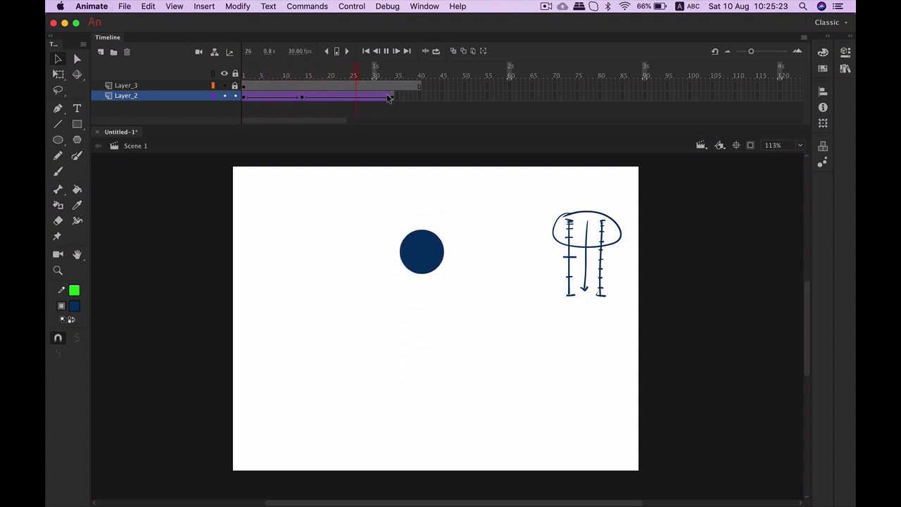
pyautogui.press('Return')
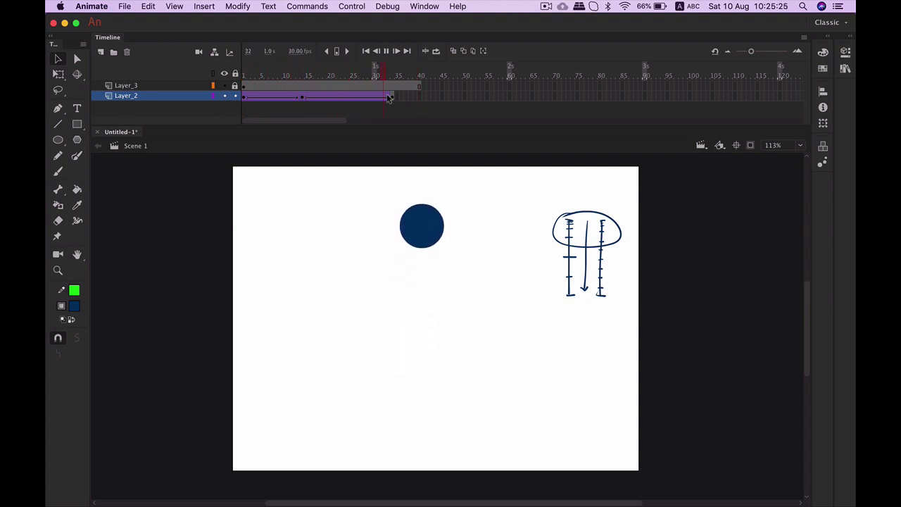
# Trim Layer_3 to end at frame 34 like the ball layer, and test the movie in a preview window.
pyautogui.moveTo(419, 75); pyautogui.dragTo(393, 76)
pyautogui.click(395, 86)
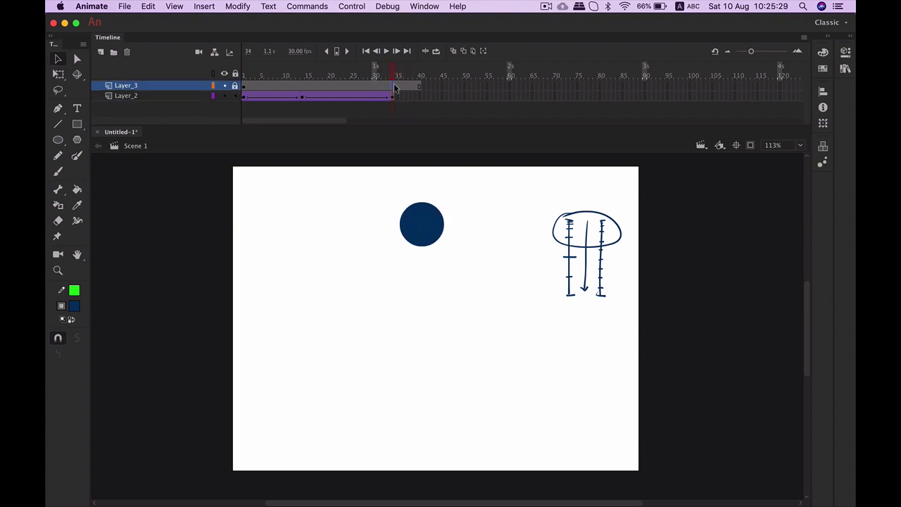
pyautogui.hotkey('shift', 'F5')
pyautogui.hotkey('shift', 'F5')
pyautogui.hotkey('shift', 'F5')
pyautogui.hotkey('shift', 'F5')
pyautogui.hotkey('shift', 'F5')
pyautogui.hotkey('shift', 'F5')
pyautogui.press('super+Return')
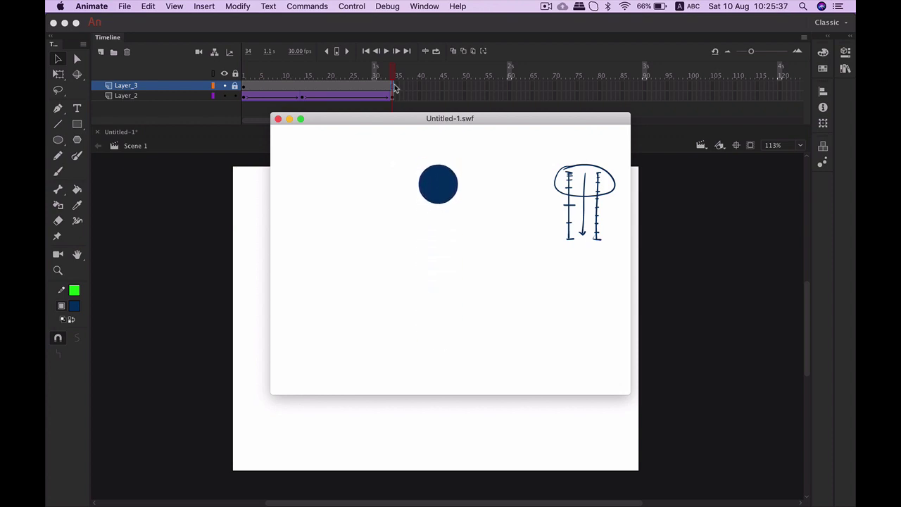
pyautogui.click(278, 120)
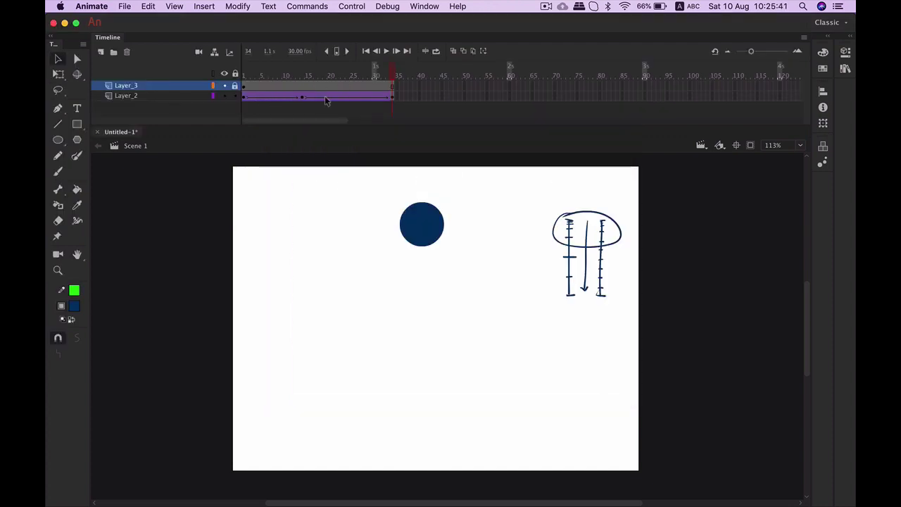
# Remove frames 19 to 24 from the ball's second tween on Layer_2.
pyautogui.click(324, 98)
pyautogui.moveTo(324, 99); pyautogui.dragTo(349, 99)
pyautogui.hotkey('shift', 'F5')
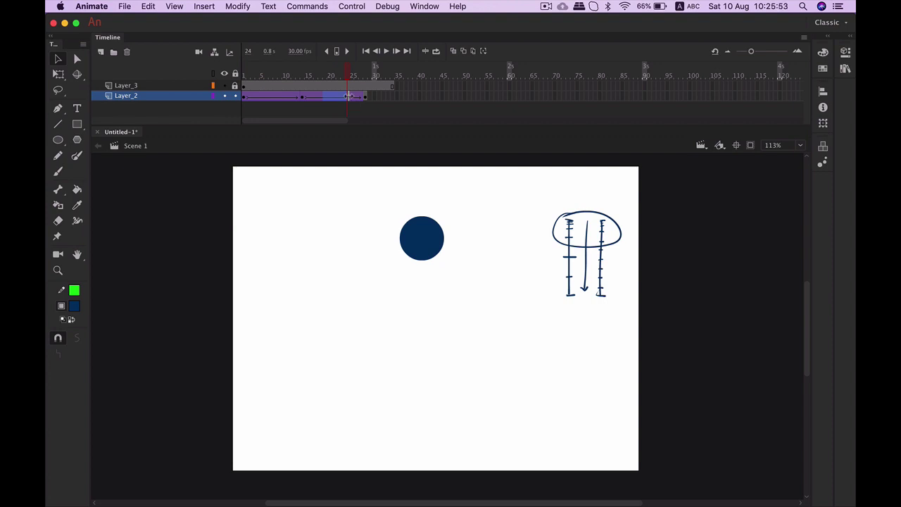
pyautogui.press('super+z')
pyautogui.rightClick(341, 96)
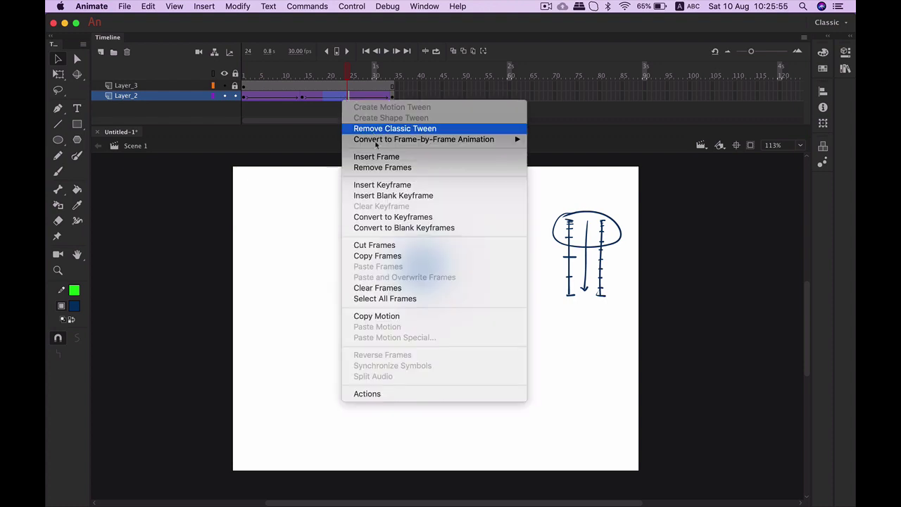
pyautogui.click(380, 168)
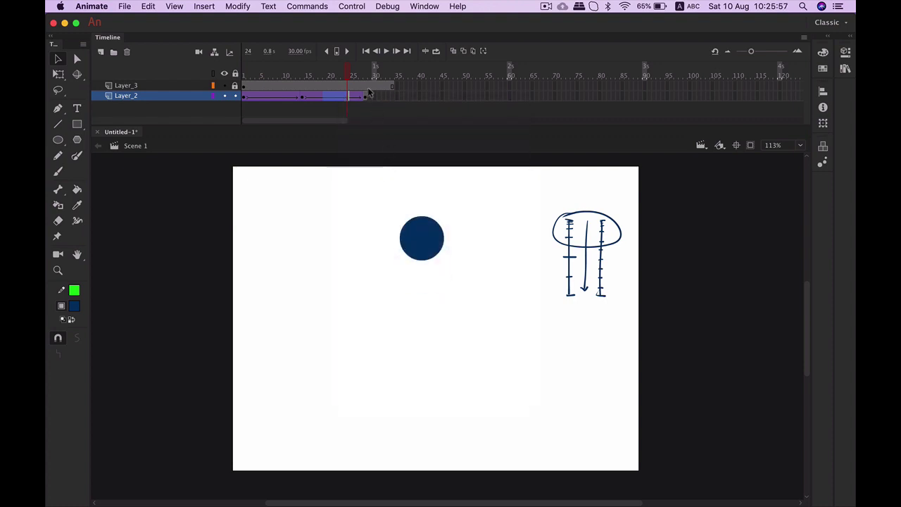
# Trim Layer_3 to end at frame 28 with the ball layer, and preview the faster bounce in a test window.
pyautogui.moveTo(367, 85); pyautogui.dragTo(393, 86)
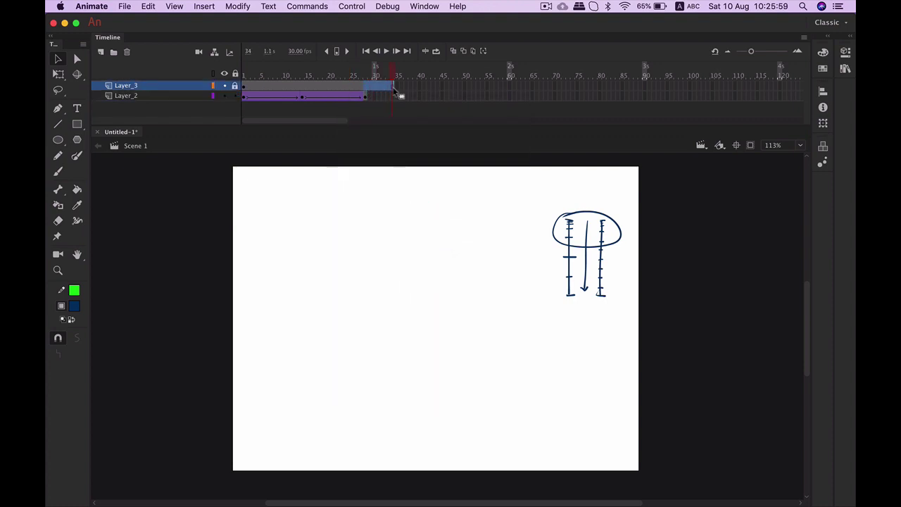
pyautogui.hotkey('shift', 'F5')
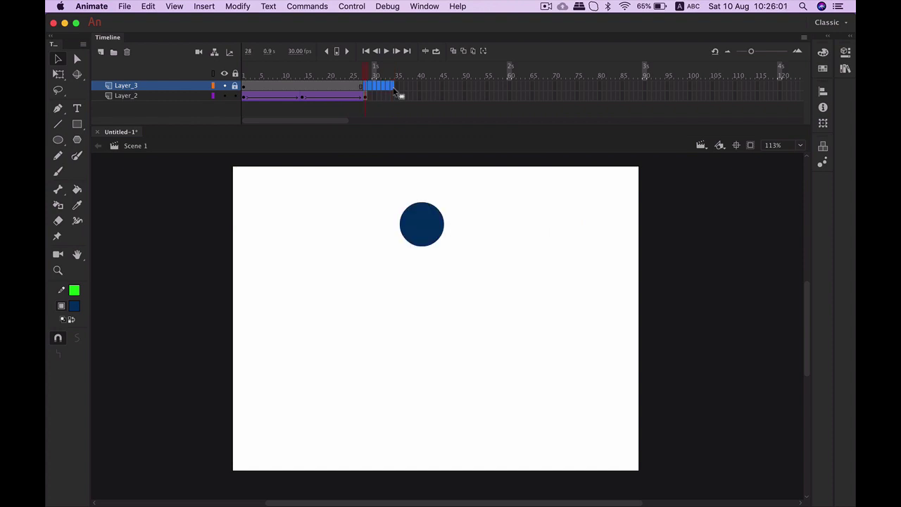
pyautogui.press('Return')
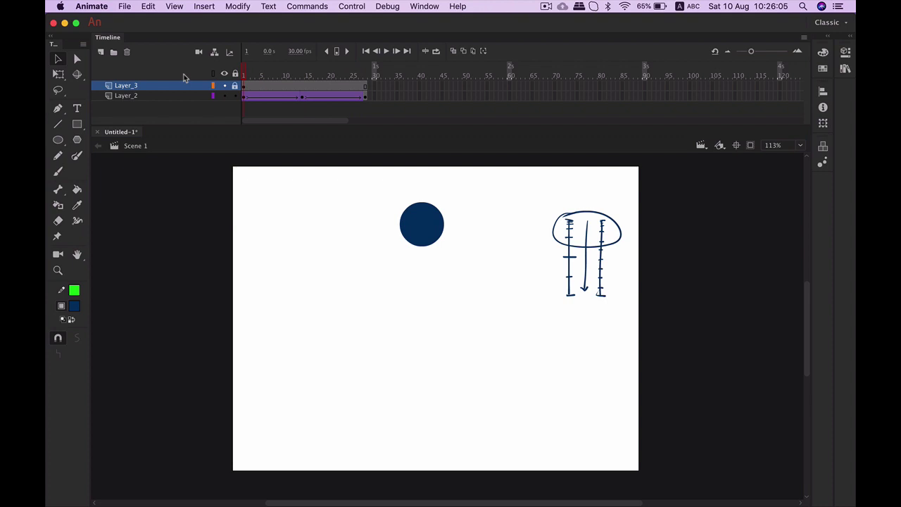
pyautogui.press('super+Return')
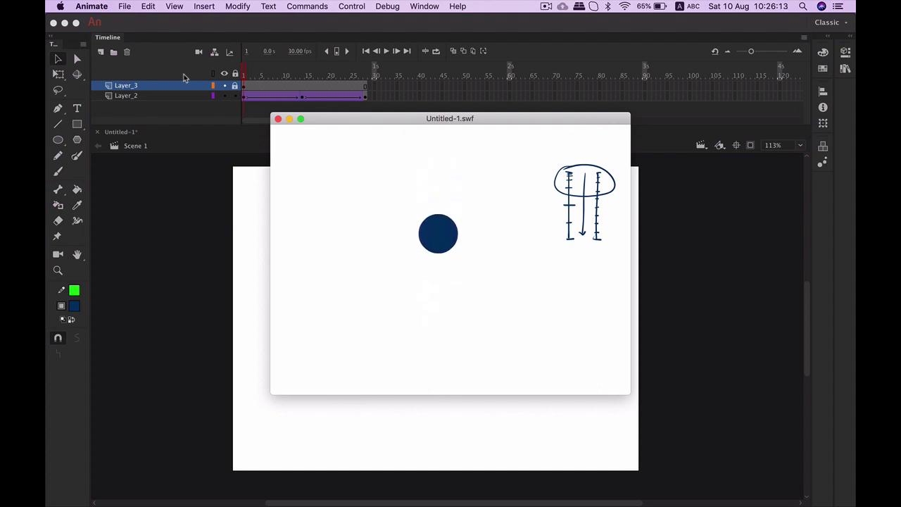
pyautogui.click(278, 118)
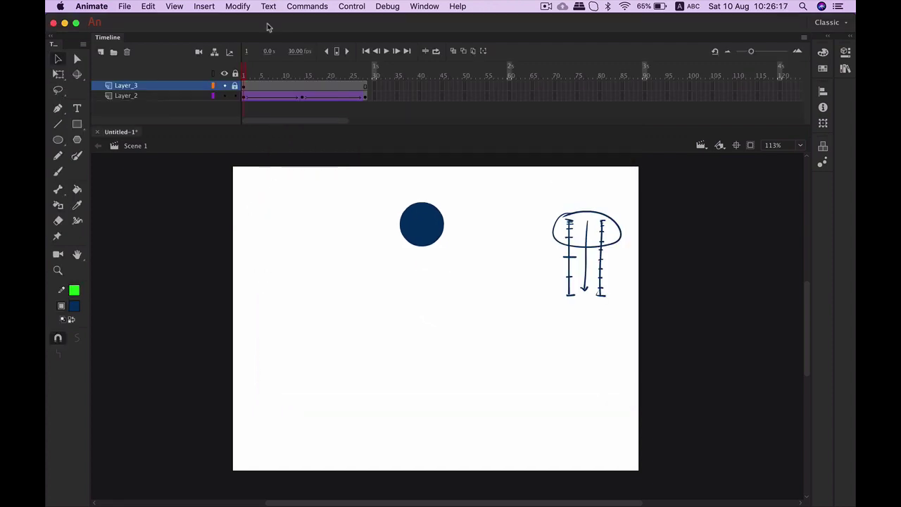
# Remove frames 5 to 7 from the ball's first tween and frames 14 to 17 from its second tween.
pyautogui.moveTo(245, 73); pyautogui.dragTo(274, 100)
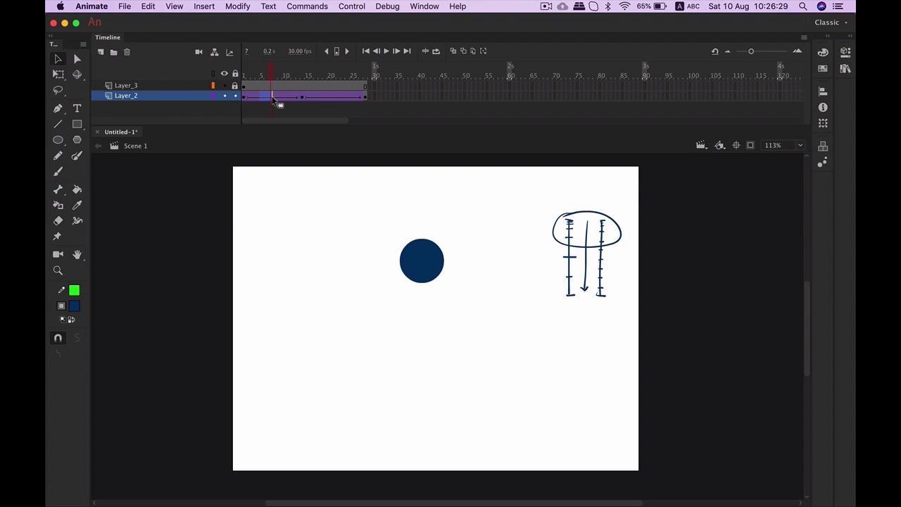
pyautogui.hotkey('shift', 'F5')
pyautogui.moveTo(274, 100); pyautogui.dragTo(315, 102)
pyautogui.hotkey('shift', 'F5')
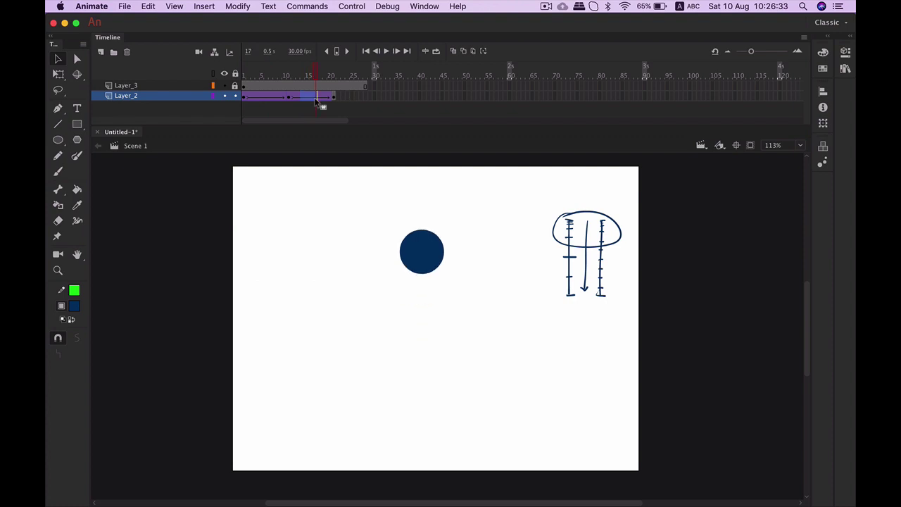
# Trim Layer_3 to end at frame 21 with the ball layer, and test the movie in a preview window.
pyautogui.click(354, 86)
pyautogui.moveTo(353, 86); pyautogui.dragTo(363, 86)
pyautogui.click(332, 73)
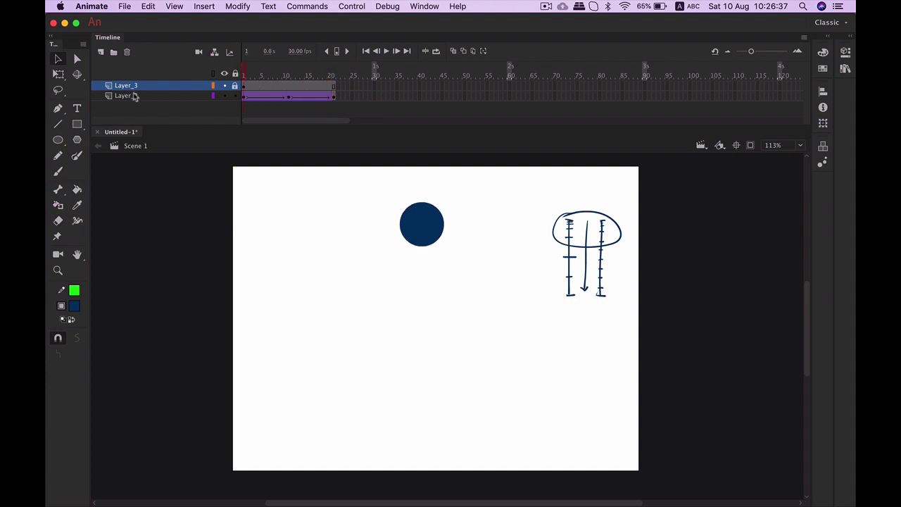
pyautogui.press('super+Return')
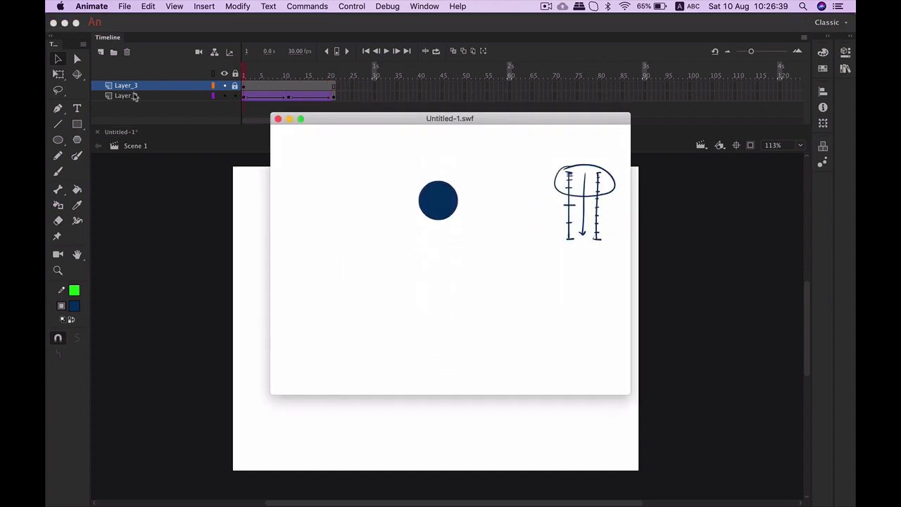
pyautogui.click(278, 119)
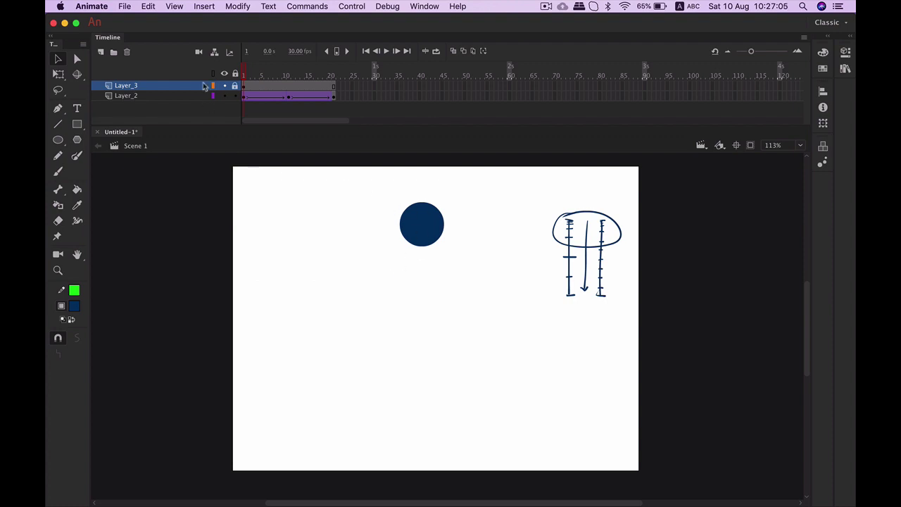
# Rename Layer_2 as AT ONE PLACE, accepting the conversion of its spaces to underscores.
pyautogui.click(147, 97)
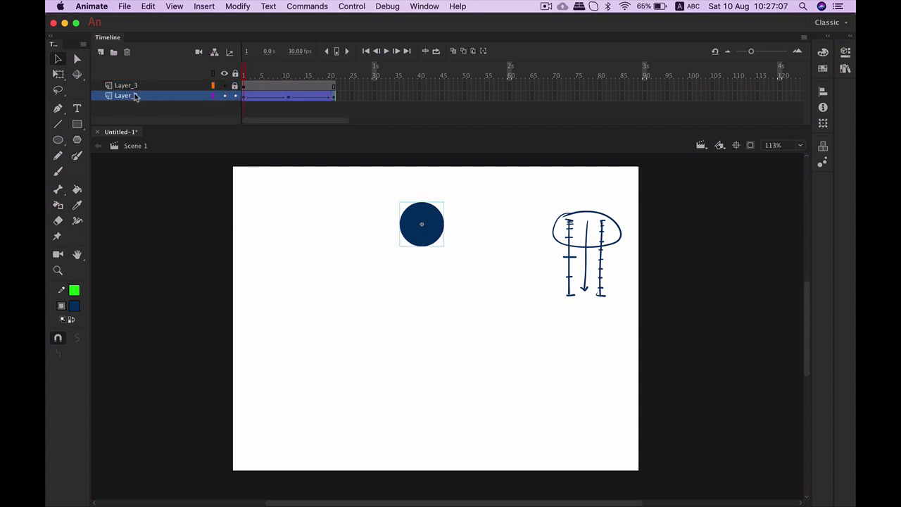
pyautogui.doubleClick(133, 96)
pyautogui.write('AT O')
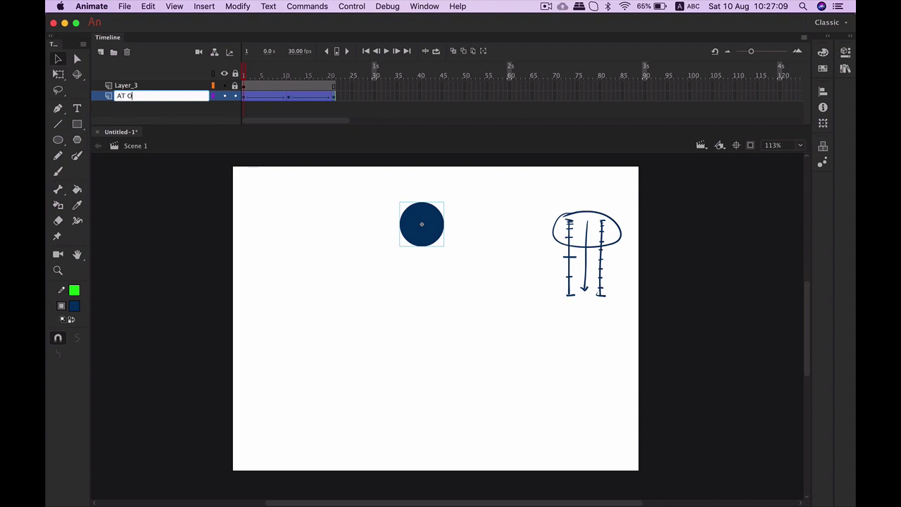
pyautogui.write('NE PLAV')
pyautogui.write('CE')
pyautogui.press('Return')
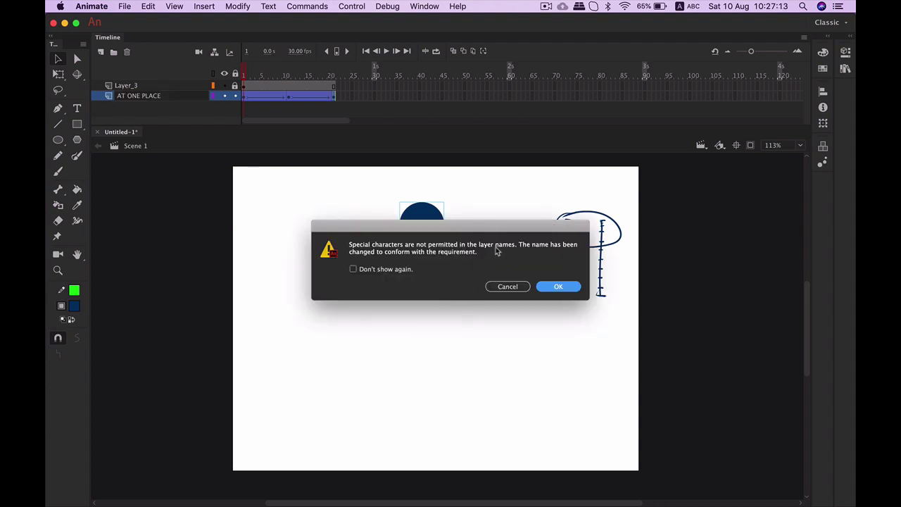
pyautogui.click(557, 287)
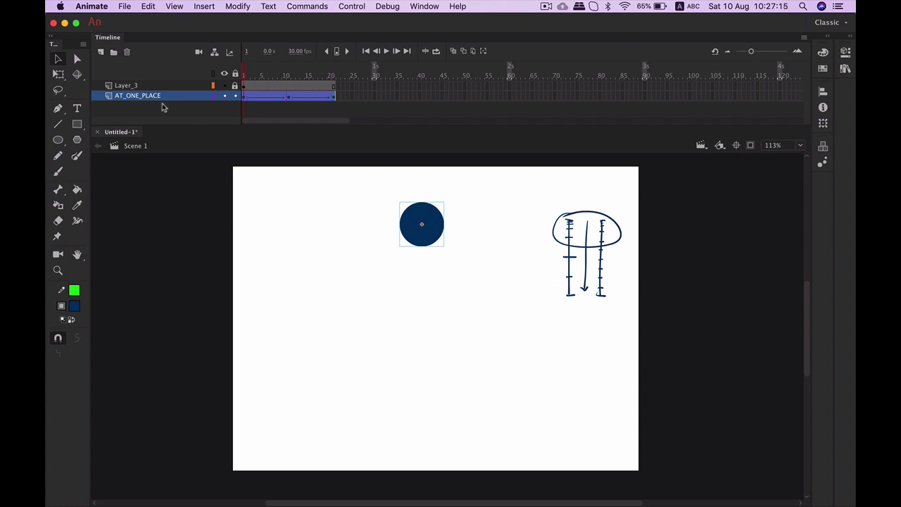
# Discard a newly added layer and copy all the frames of the AT_ONE_PLACE layer.
pyautogui.click(100, 52)
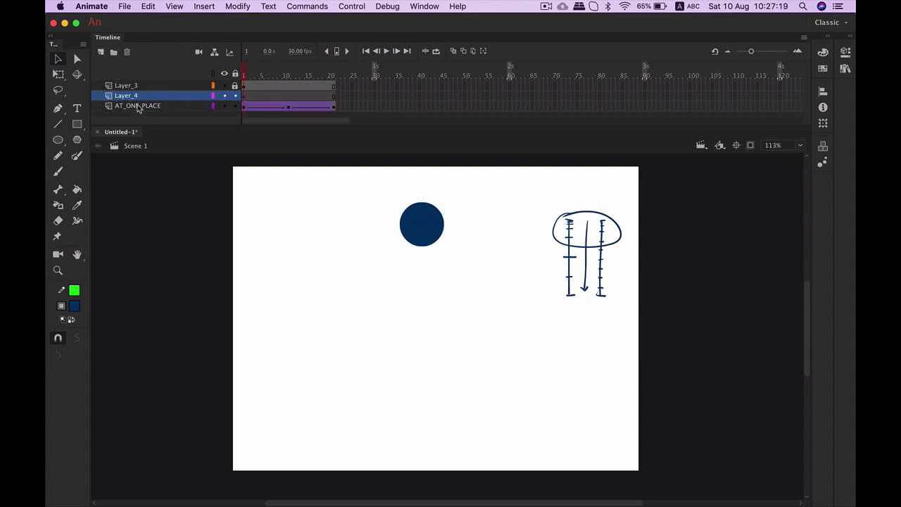
pyautogui.press('super+z')
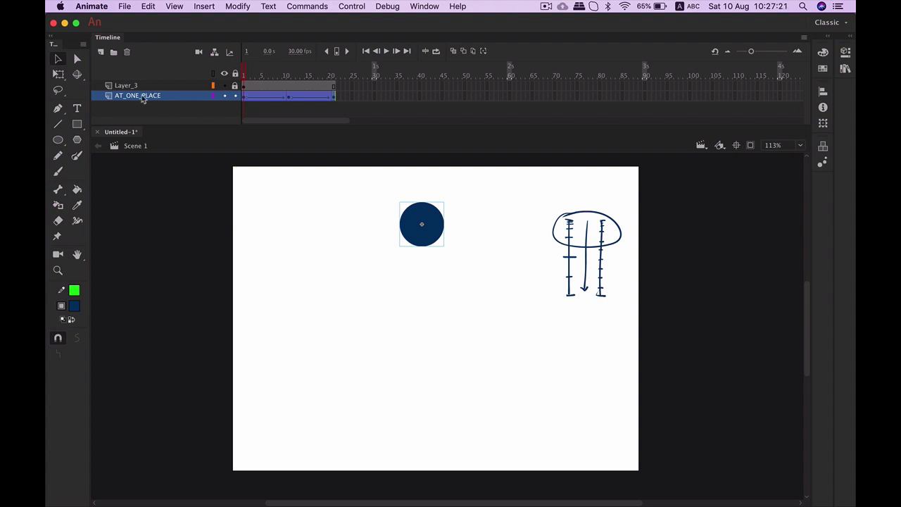
pyautogui.rightClick(246, 96)
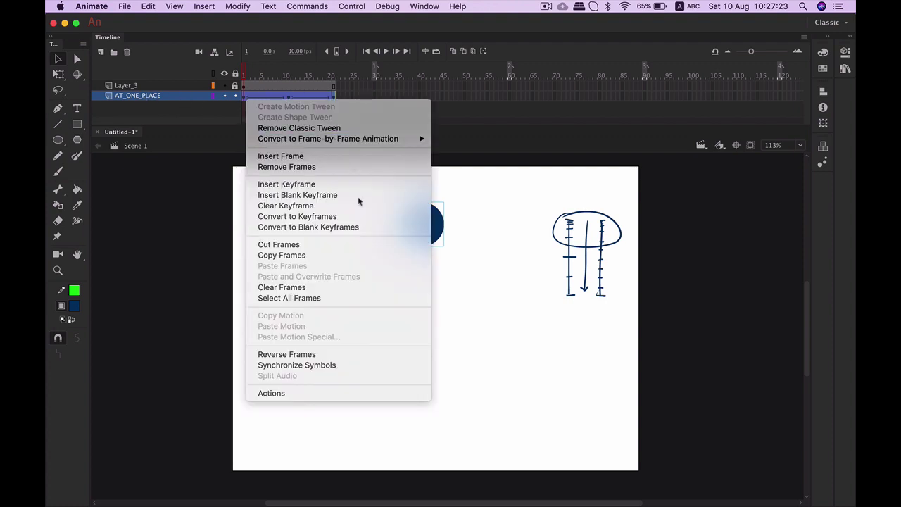
pyautogui.click(361, 261)
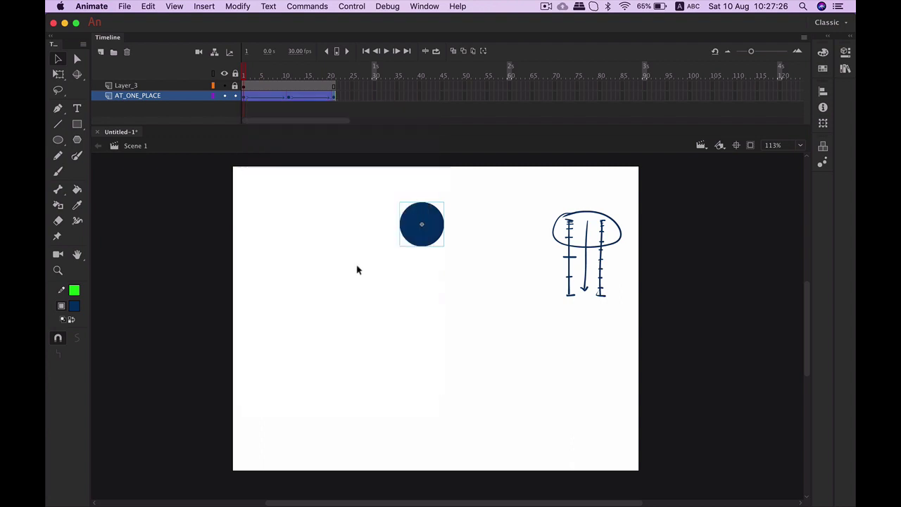
# Create a new empty graphic symbol named across in the library.
pyautogui.click(844, 70)
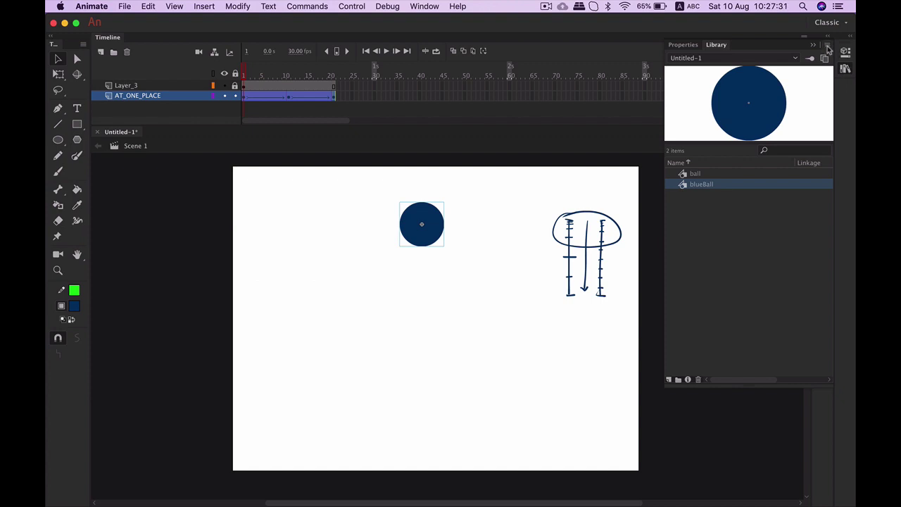
pyautogui.click(828, 46)
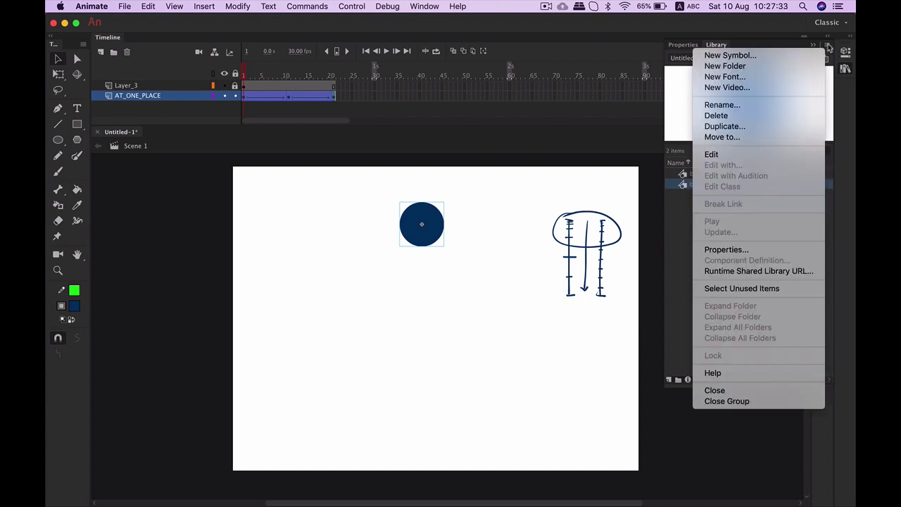
pyautogui.click(779, 56)
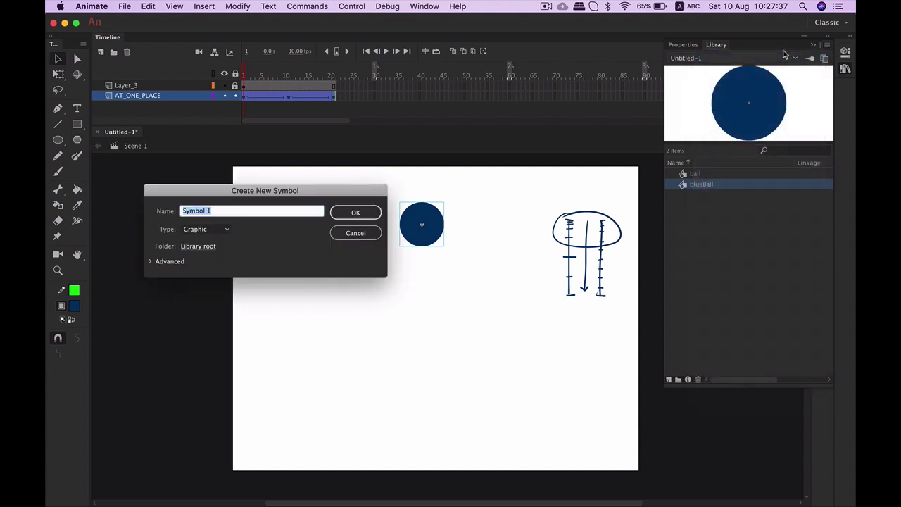
pyautogui.moveTo(230, 188); pyautogui.dragTo(306, 254)
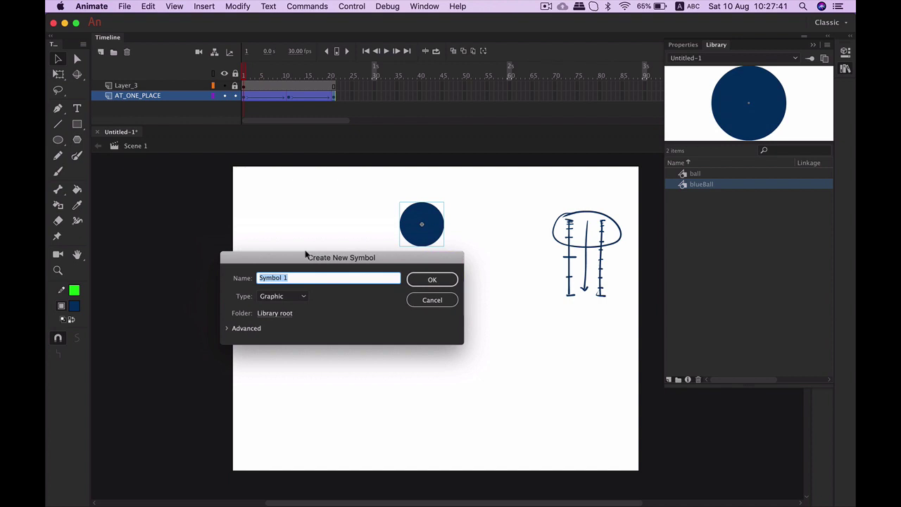
pyautogui.write('ACR')
pyautogui.press('BackSpace')
pyautogui.press('BackSpace')
pyautogui.press('BackSpace')
pyautogui.press('BackSpace')
pyautogui.write('across')
pyautogui.click(432, 279)
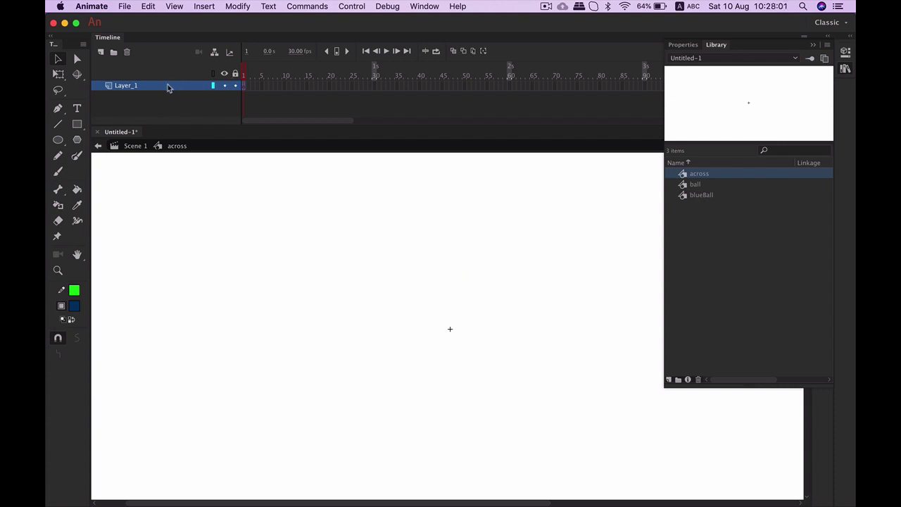
# Paste the copied bounce frames into the across symbol's first frame, play them back, and return to Scene 1.
pyautogui.rightClick(242, 85)
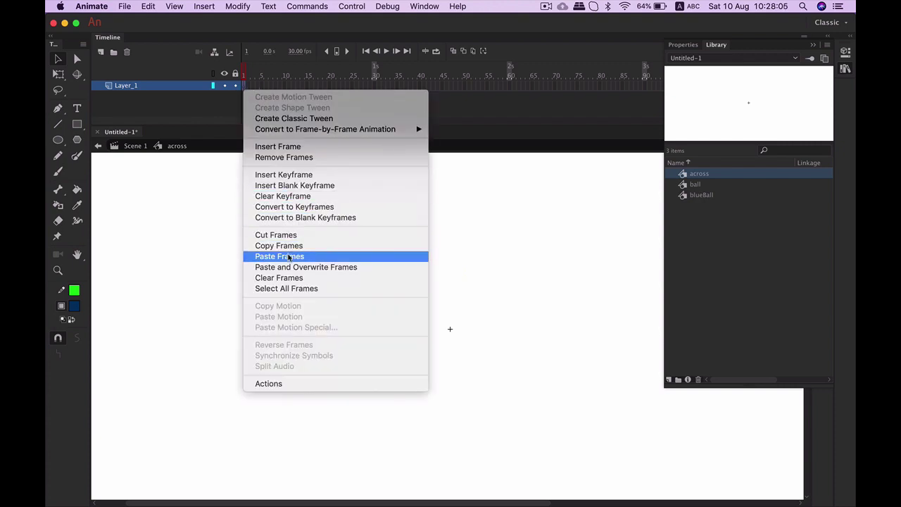
pyautogui.click(288, 257)
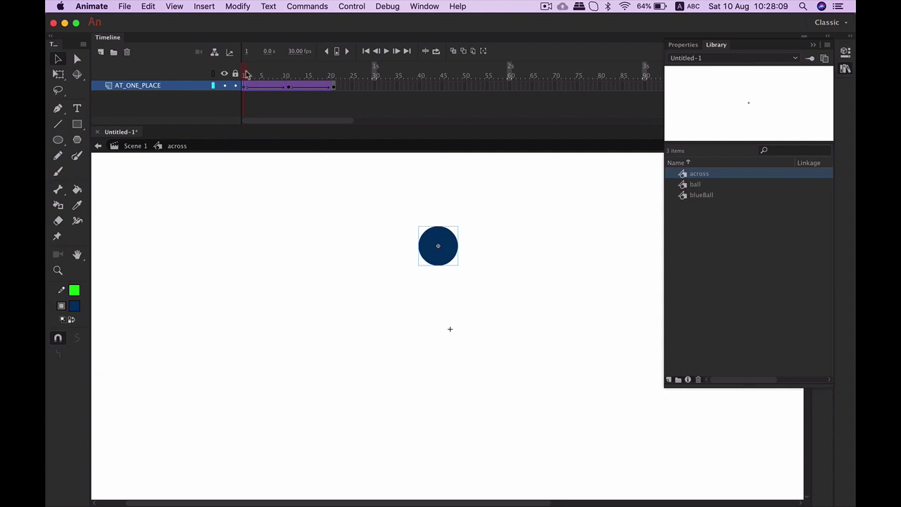
pyautogui.press('Return')
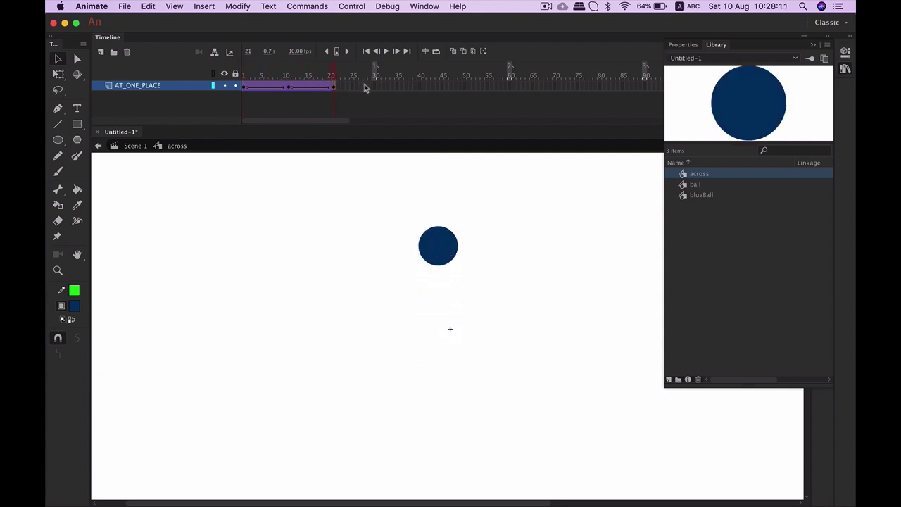
pyautogui.press('Return')
pyautogui.click(131, 148)
pyautogui.click(238, 182)
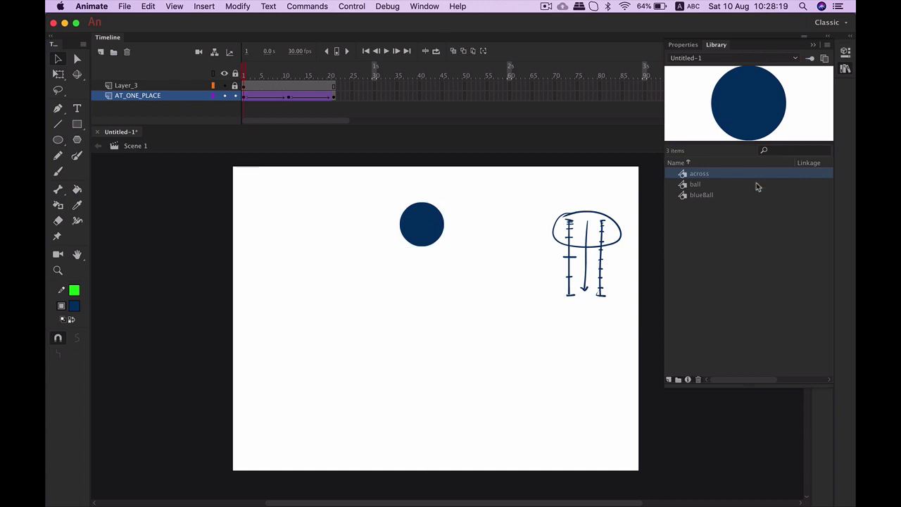
# Add a new layer above AT_ONE_PLACE and place an instance of the across symbol near the stage's left edge.
pyautogui.click(695, 179)
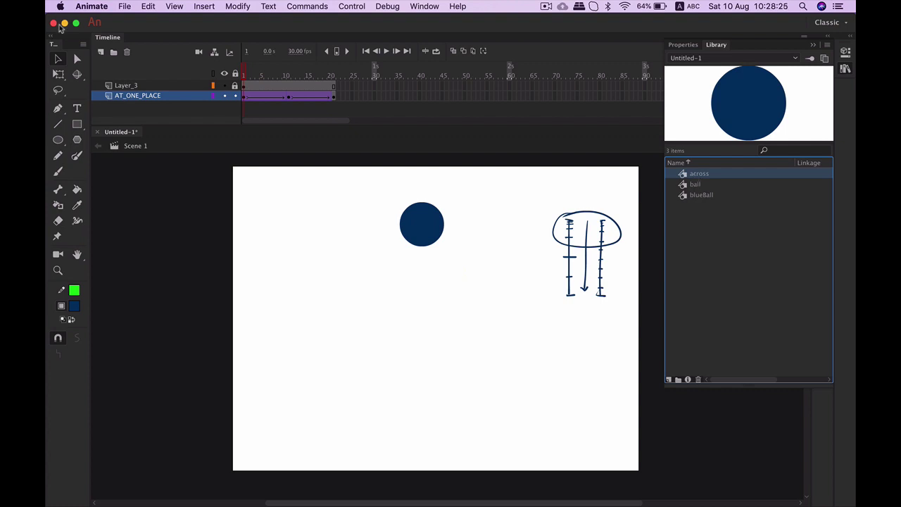
pyautogui.click(101, 52)
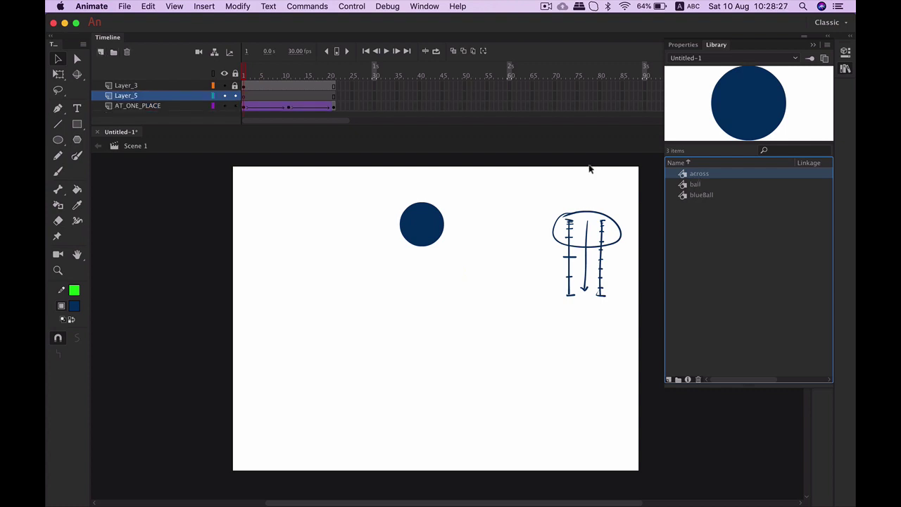
pyautogui.moveTo(689, 175); pyautogui.dragTo(275, 263)
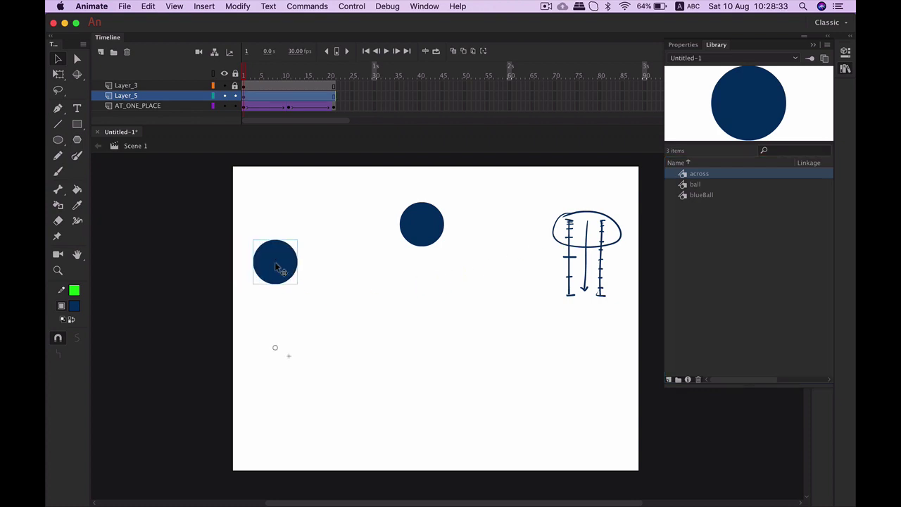
pyautogui.click(344, 245)
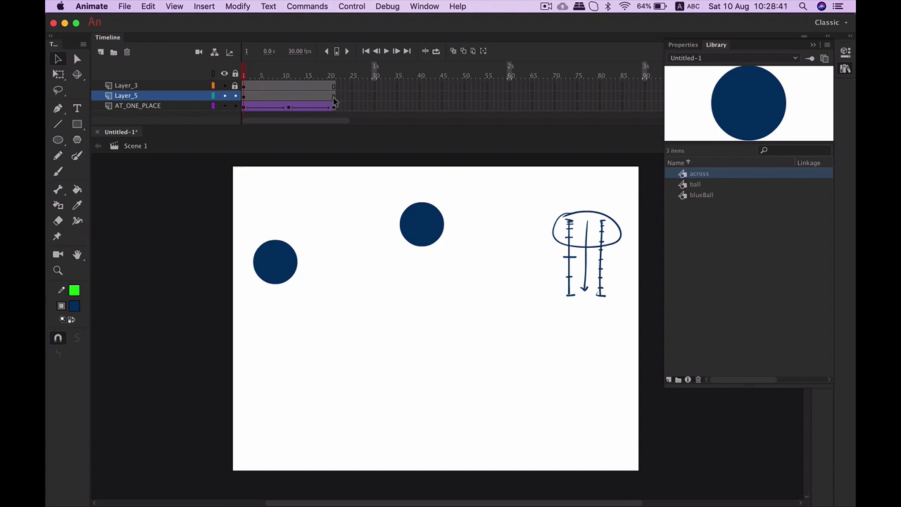
# Inspect the across instance's internal timeline, then return to Scene 1 and scrub through its bounce.
pyautogui.click(246, 96)
pyautogui.doubleClick(271, 252)
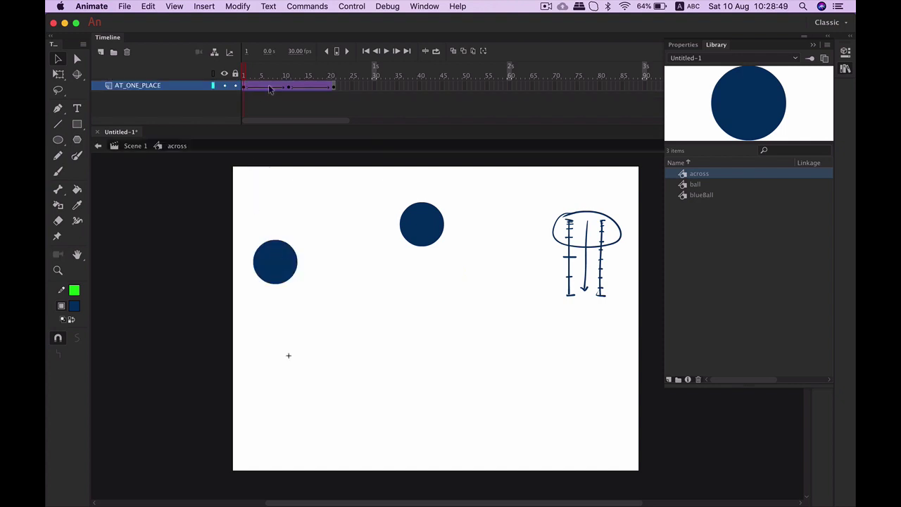
pyautogui.doubleClick(213, 200)
pyautogui.click(299, 236)
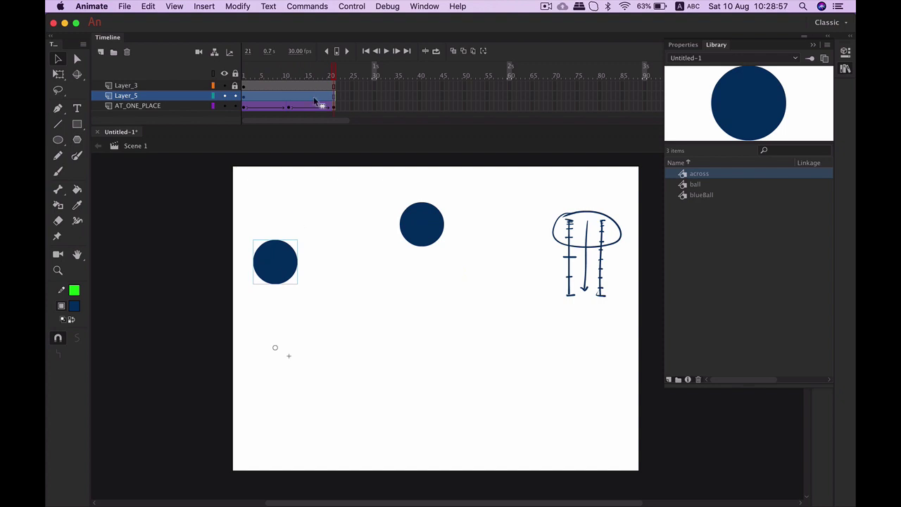
pyautogui.click(275, 70)
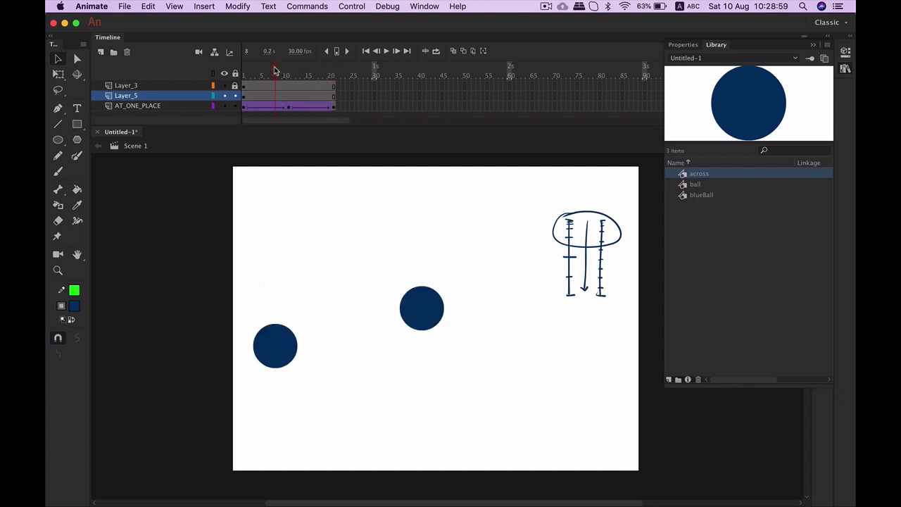
pyautogui.moveTo(275, 70); pyautogui.dragTo(243, 71)
pyautogui.click(244, 101)
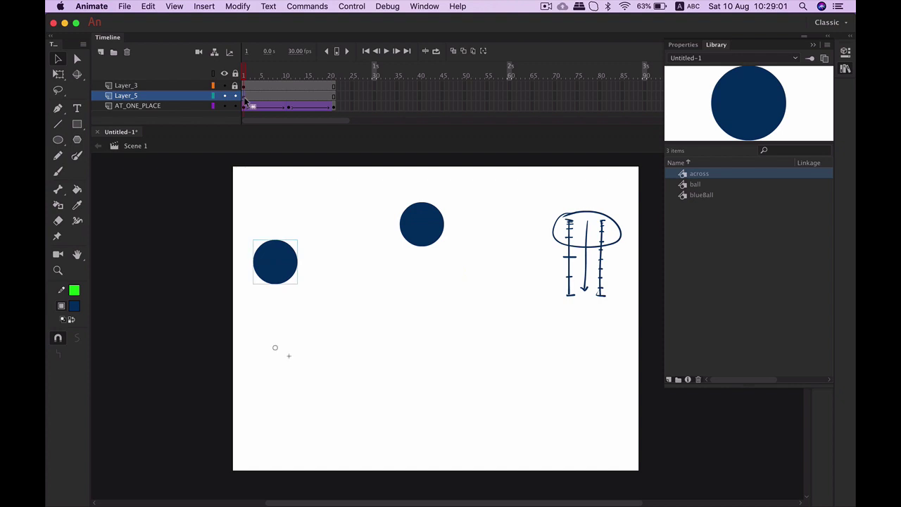
# Insert a keyframe at frame 21 of Layer_5 and shift the ball horizontally to just left of the spacing sketch.
pyautogui.rightClick(334, 98)
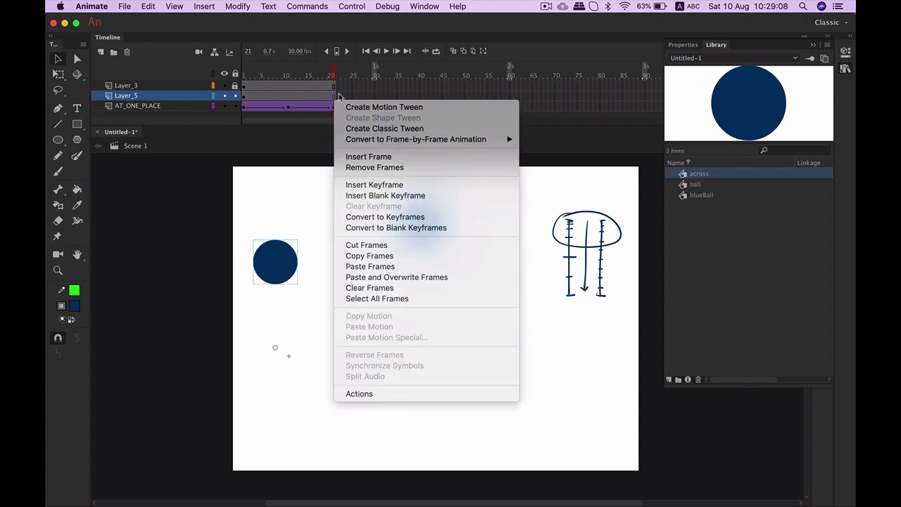
pyautogui.click(413, 186)
pyautogui.moveTo(333, 85); pyautogui.dragTo(334, 93)
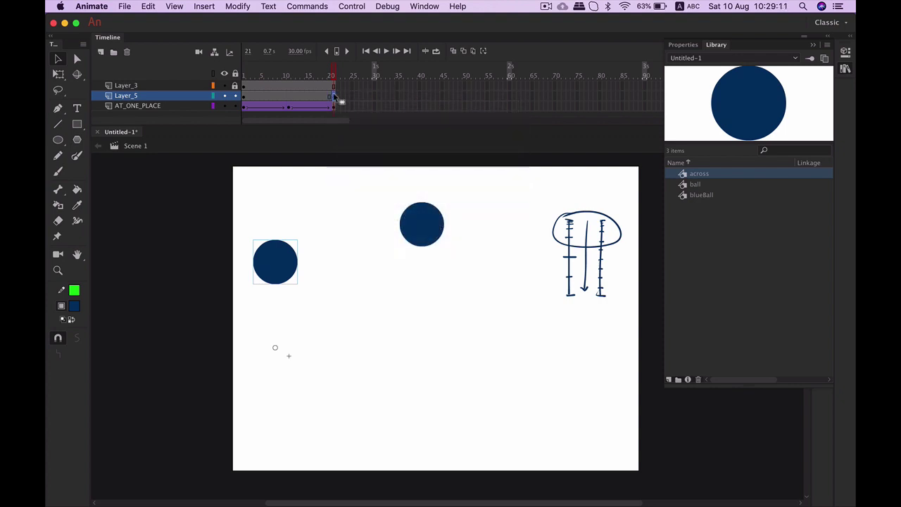
pyautogui.hotkey('shift', 'Right')
pyautogui.hotkey('shift', 'Right')
pyautogui.hotkey('shift', 'Right')
pyautogui.hotkey('shift', 'Right')
pyautogui.hotkey('shift', 'Right')
pyautogui.hotkey('shift', 'Right')
pyautogui.hotkey('shift', 'Right')
pyautogui.hotkey('shift', 'Right')
pyautogui.hotkey('shift', 'Right')
pyautogui.hotkey('shift', 'Right')
pyautogui.hotkey('shift', 'Right')
pyautogui.hotkey('shift', 'Right')
pyautogui.hotkey('shift', 'Right')
pyautogui.hotkey('shift', 'Right')
pyautogui.hotkey('shift', 'Right')
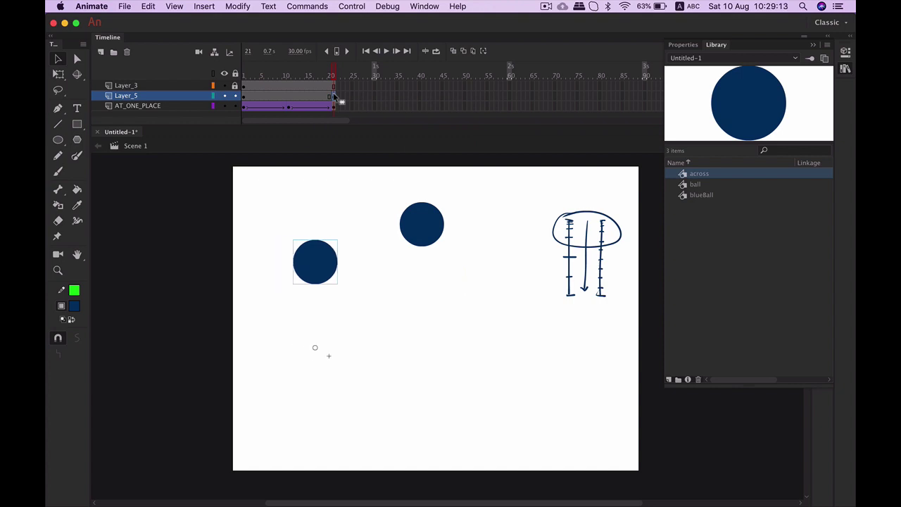
pyautogui.hotkey('shift', 'Right')
pyautogui.hotkey('shift', 'Right')
pyautogui.hotkey('shift', 'Right')
pyautogui.hotkey('shift', 'Right')
pyautogui.hotkey('shift', 'Right')
pyautogui.hotkey('shift', 'Right')
pyautogui.hotkey('shift', 'Right')
pyautogui.hotkey('shift', 'Right')
pyautogui.hotkey('shift', 'Right')
pyautogui.hotkey('shift', 'Right')
pyautogui.hotkey('shift', 'Right')
pyautogui.hotkey('shift', 'Right')
pyautogui.hotkey('shift', 'Right')
pyautogui.hotkey('shift', 'Right')
pyautogui.hotkey('shift', 'Right')
pyautogui.hotkey('shift', 'Right')
pyautogui.hotkey('shift', 'Right')
pyautogui.hotkey('shift', 'Right')
pyautogui.hotkey('shift', 'Right')
pyautogui.hotkey('shift', 'Right')
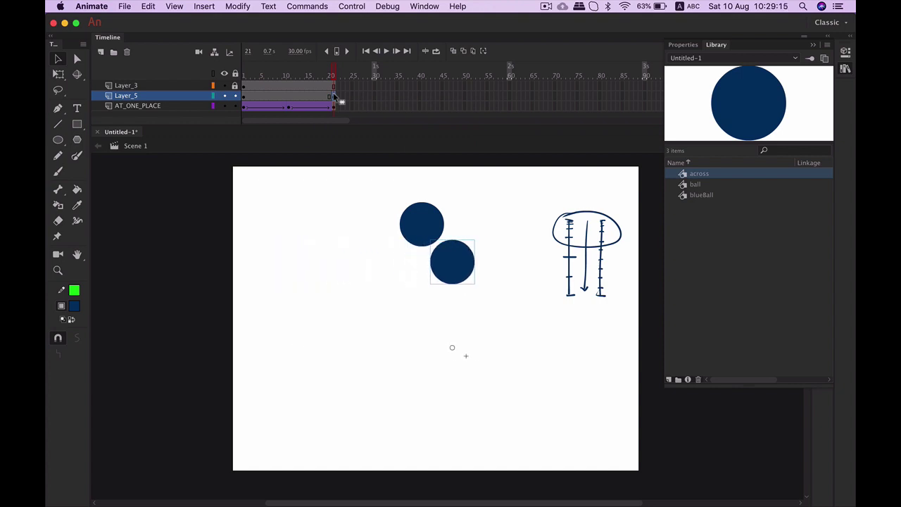
pyautogui.hotkey('shift', 'Right')
pyautogui.hotkey('shift', 'Right')
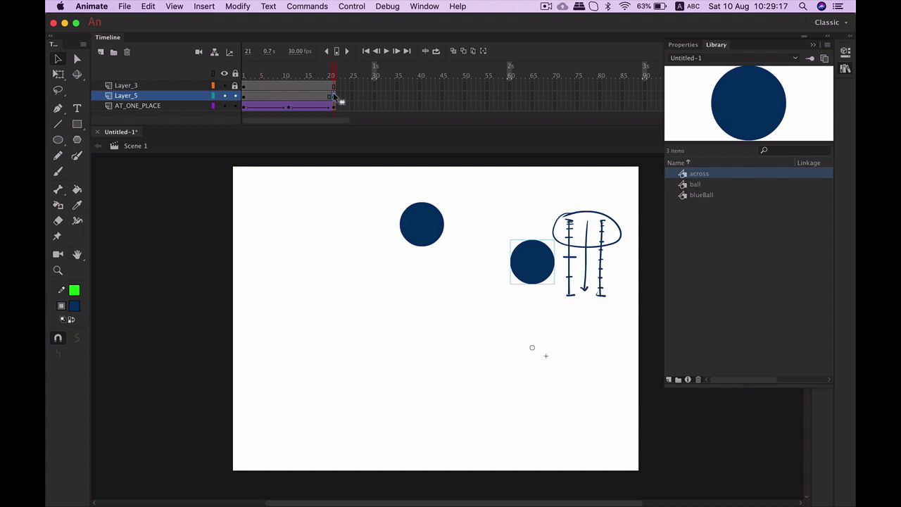
# Play and scrub the timeline between frames 1 and 21 to check the ball's motion between its keyframes.
pyautogui.press('Return')
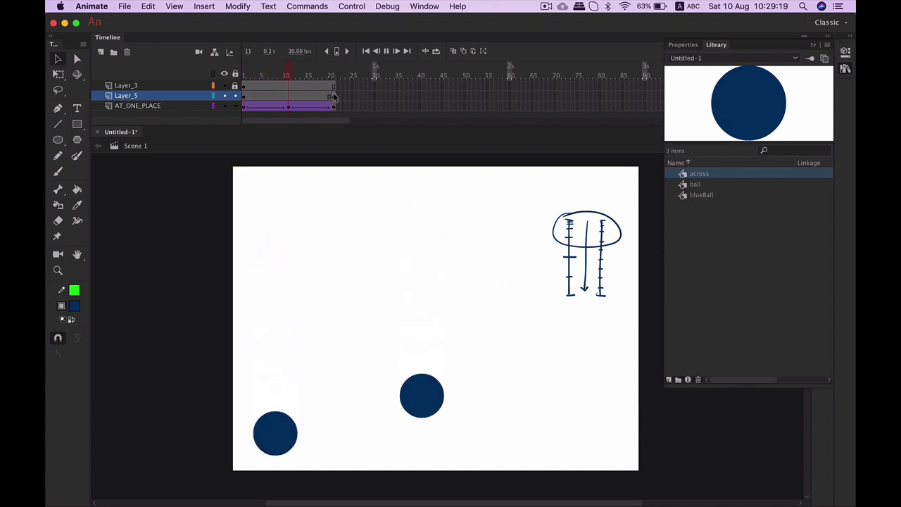
pyautogui.click(331, 76)
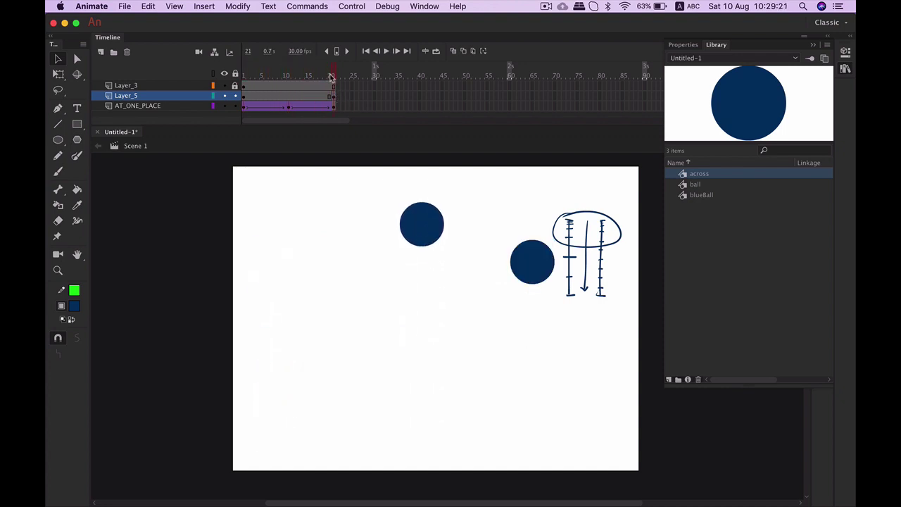
pyautogui.moveTo(331, 76)
pyautogui.mouseDown()
pyautogui.moveTo(182, 87)
pyautogui.moveTo(335, 77)
pyautogui.mouseUp()
pyautogui.moveTo(335, 77); pyautogui.dragTo(240, 75)
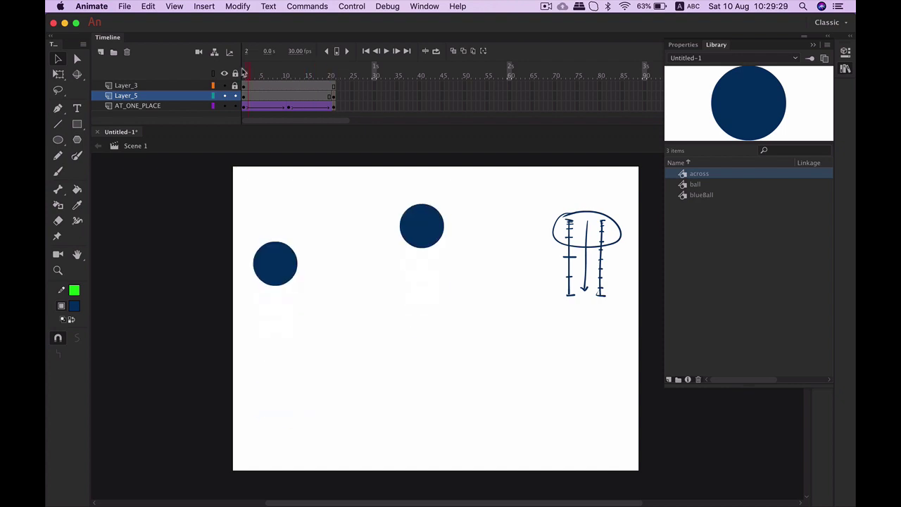
# Create a classic tween between the Layer_5 keyframes and preview the ball bouncing across the stage.
pyautogui.click(248, 102)
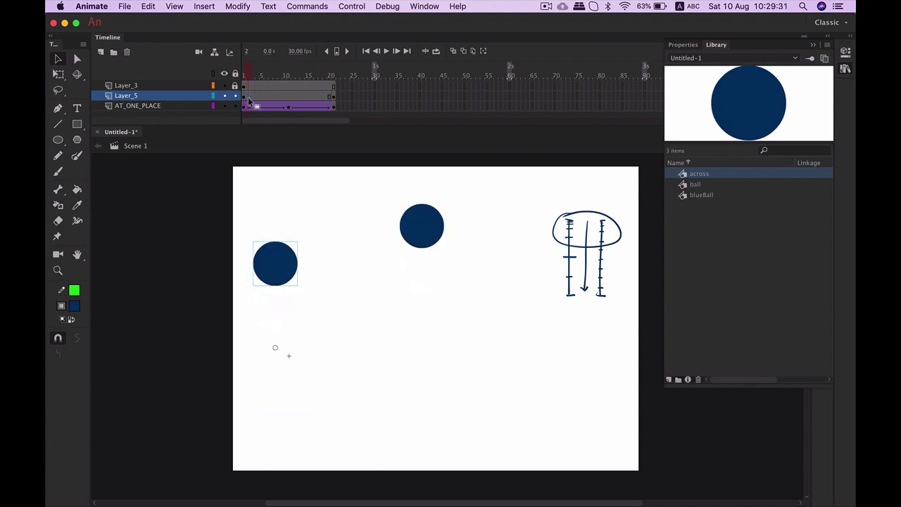
pyautogui.rightClick(248, 102)
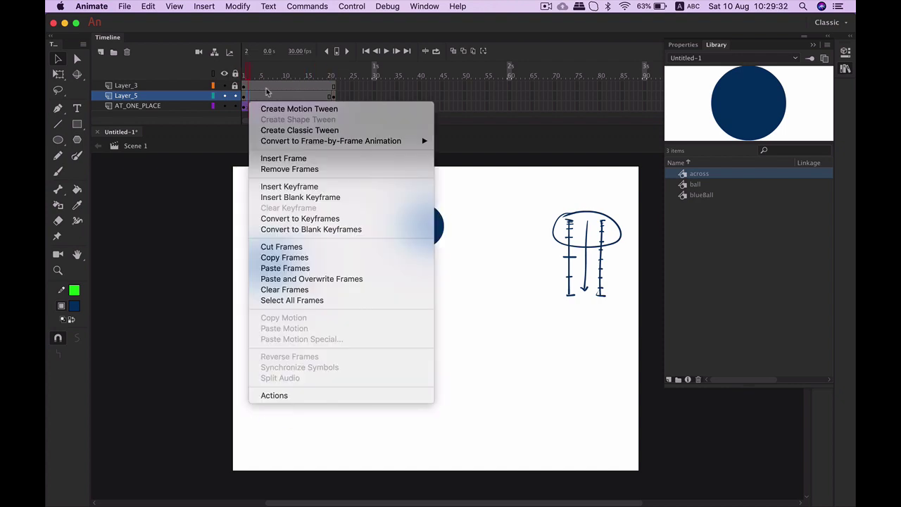
pyautogui.click(301, 131)
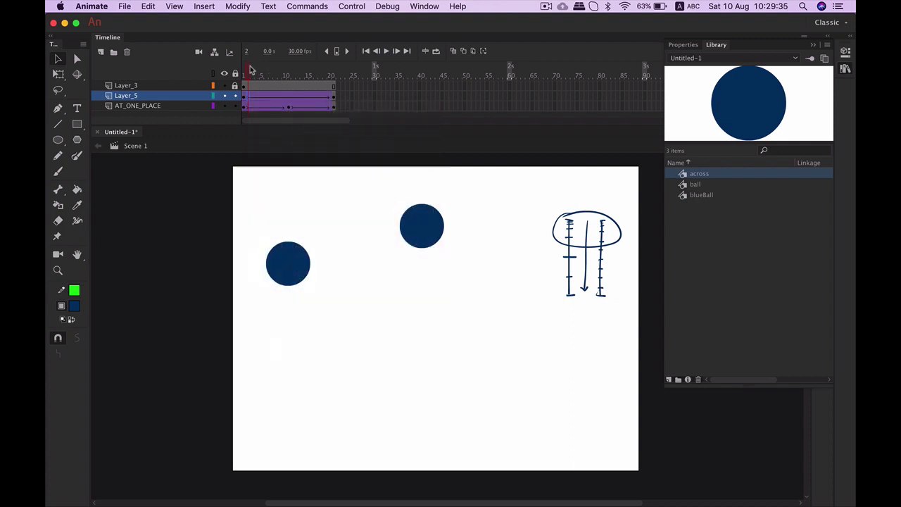
pyautogui.moveTo(251, 68); pyautogui.dragTo(291, 83)
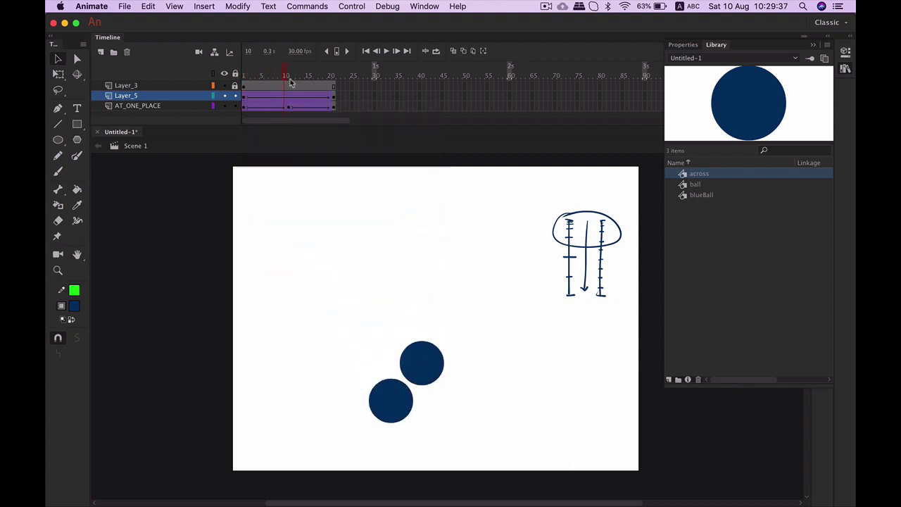
pyautogui.press('Return')
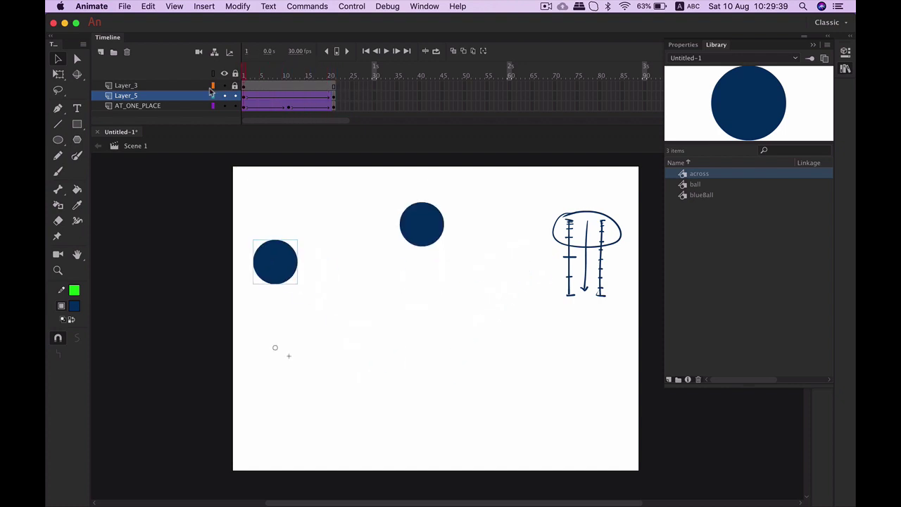
# Switch the AT_ONE_PLACE layer to outline view and hide it, leaving its layer properties unedited.
pyautogui.click(334, 98)
pyautogui.moveTo(334, 98); pyautogui.dragTo(222, 103)
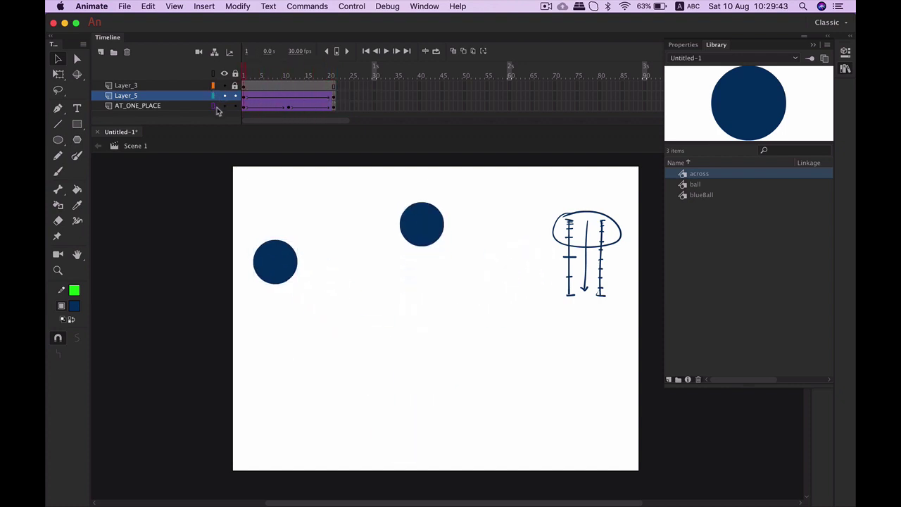
pyautogui.doubleClick(216, 107)
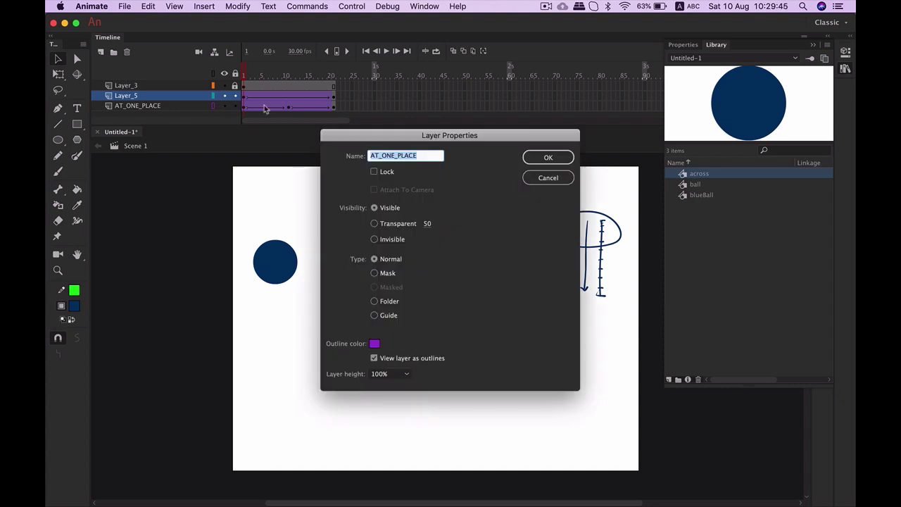
pyautogui.click(548, 177)
pyautogui.click(224, 107)
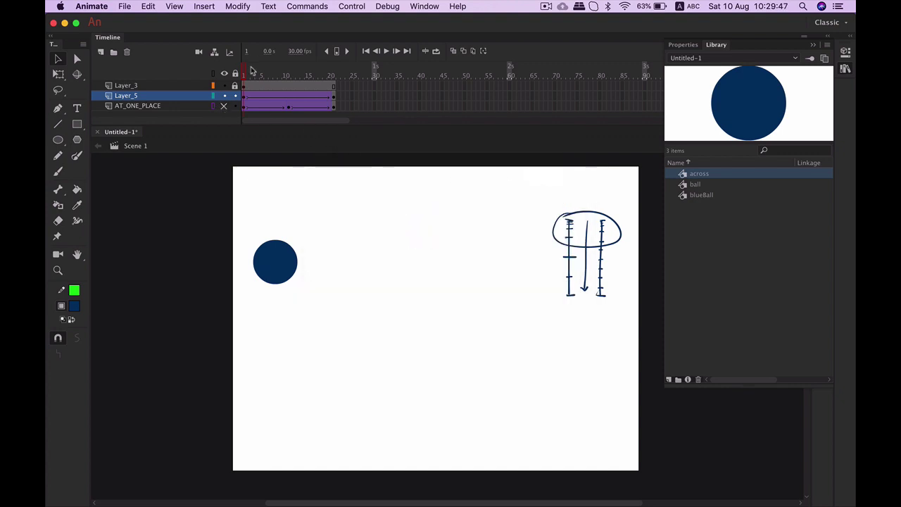
# Compare the ball's positions at the first and last keyframes of Layer_5.
pyautogui.moveTo(243, 71)
pyautogui.mouseDown()
pyautogui.moveTo(257, 71)
pyautogui.moveTo(238, 73)
pyautogui.mouseUp()
pyautogui.click(245, 101)
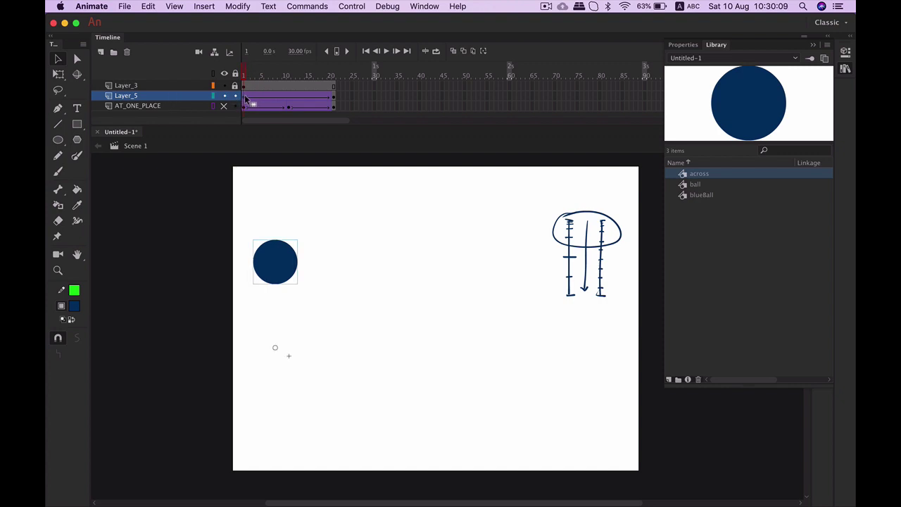
pyautogui.moveTo(244, 101); pyautogui.dragTo(336, 100)
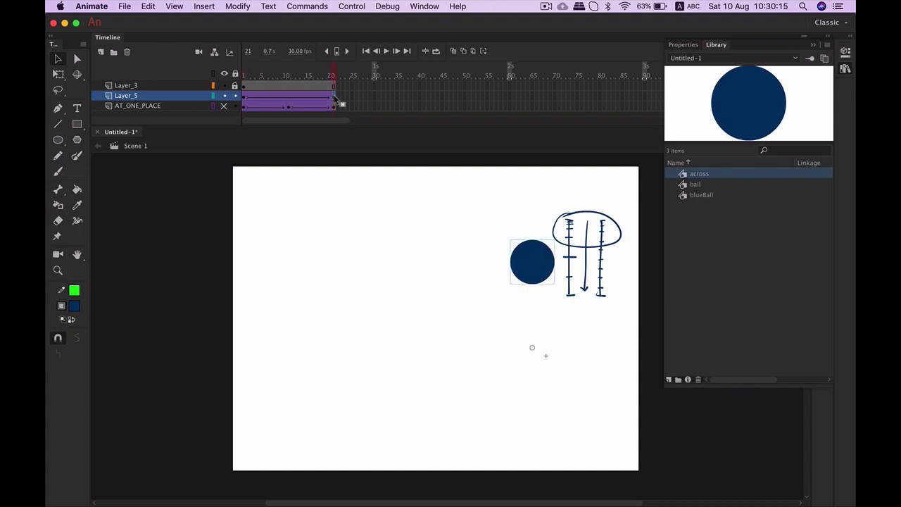
# Preview the ball's bounce, and extend all the timeline layers from frame 21 to frame 42.
pyautogui.press('Return')
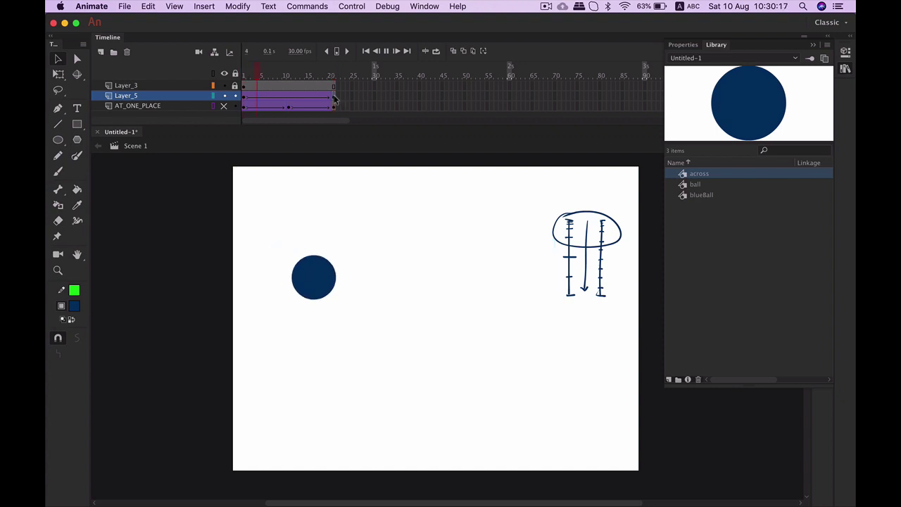
pyautogui.press('Return')
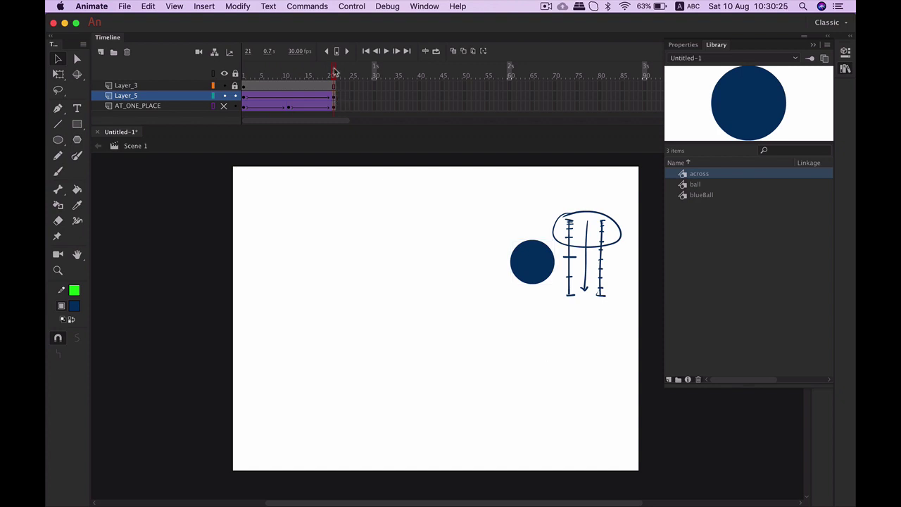
pyautogui.press('F5')
pyautogui.press('F5')
pyautogui.press('F5')
pyautogui.press('F5')
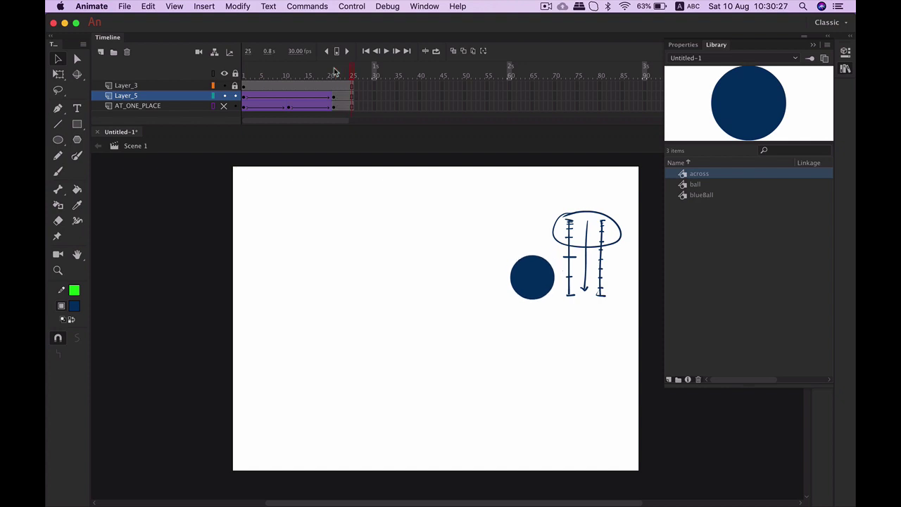
pyautogui.press('F5')
pyautogui.press('F5')
pyautogui.press('F5')
pyautogui.press('F5')
pyautogui.press('F5')
pyautogui.press('F5')
pyautogui.press('F5')
pyautogui.press('F5')
pyautogui.press('F5')
pyautogui.press('F5')
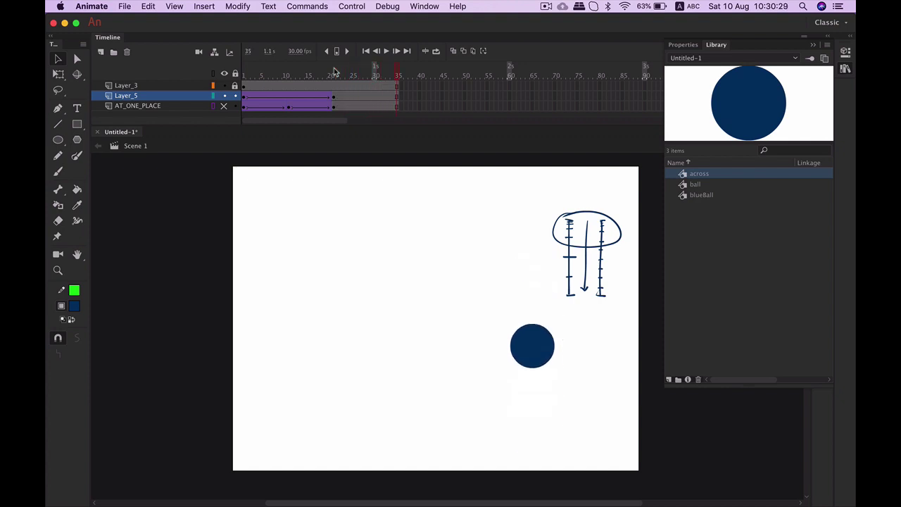
pyautogui.press('F5')
pyautogui.press('F5')
pyautogui.press('F5')
pyautogui.press('F5')
pyautogui.press('F5')
pyautogui.press('F5')
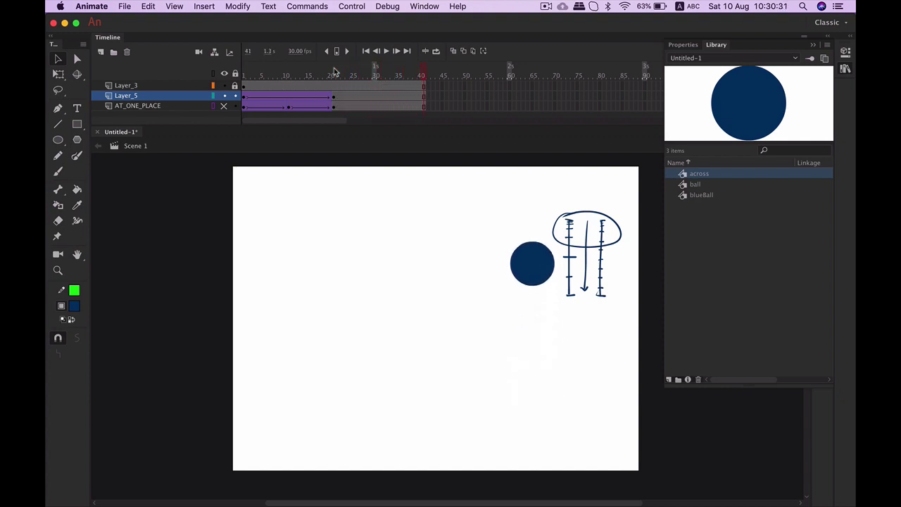
pyautogui.press('F5')
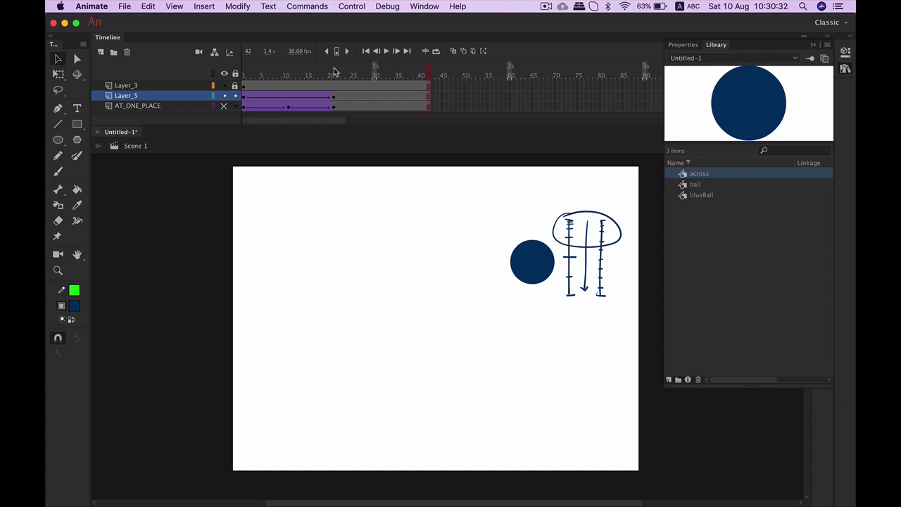
# Insert a keyframe at frame 42 of Layer_5 and create a classic tween from frame 21 to it.
pyautogui.rightClick(426, 93)
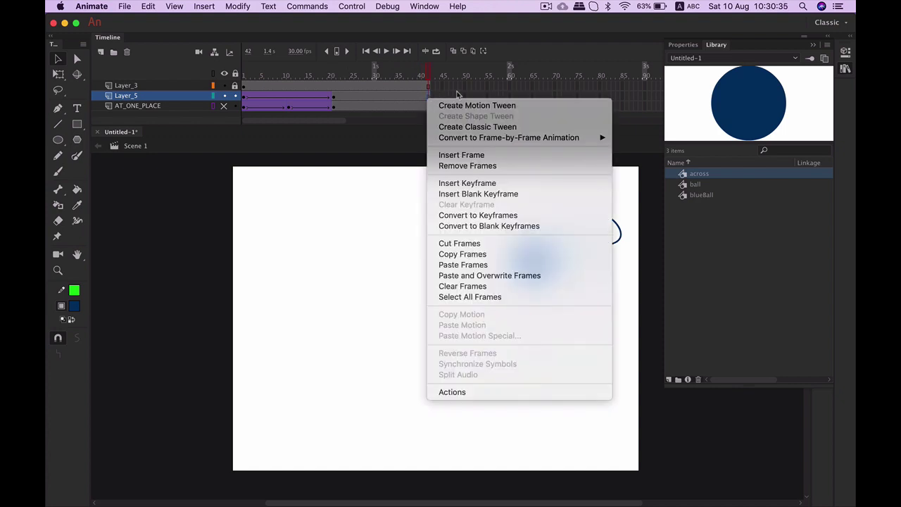
pyautogui.click(391, 101)
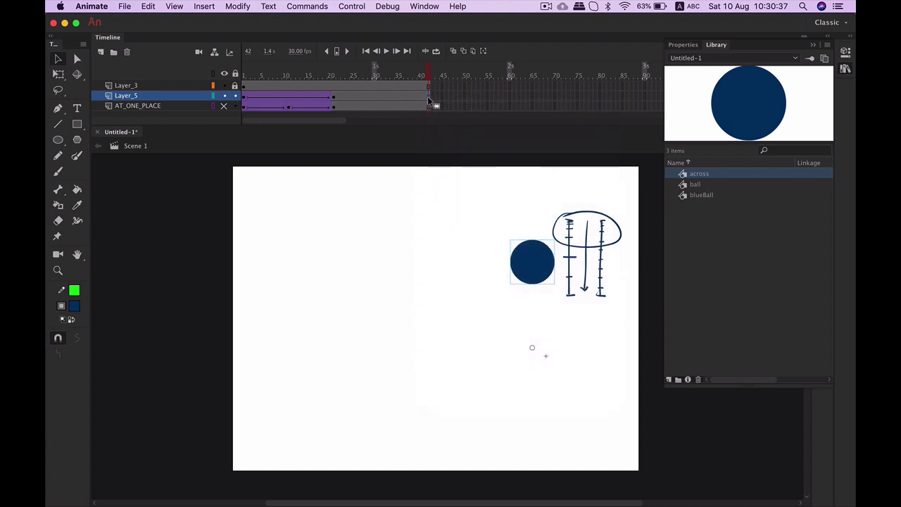
pyautogui.rightClick(427, 97)
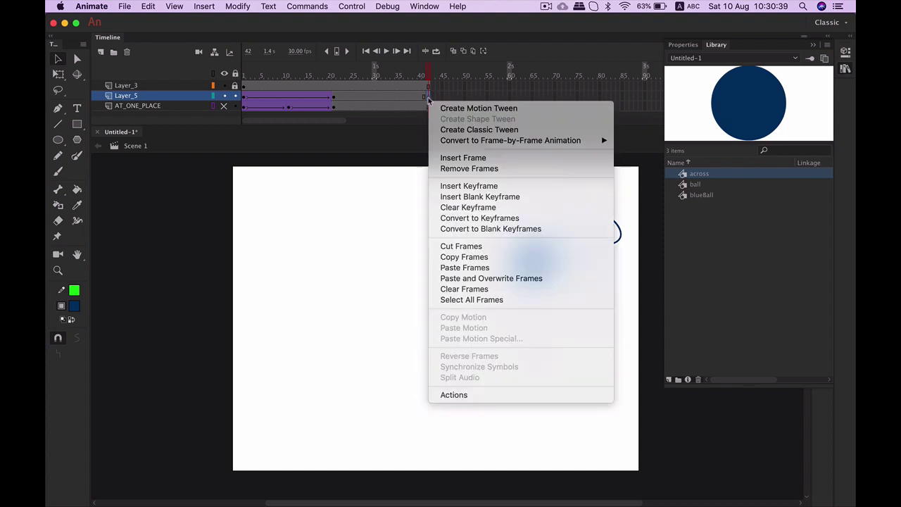
pyautogui.click(405, 93)
pyautogui.rightClick(405, 94)
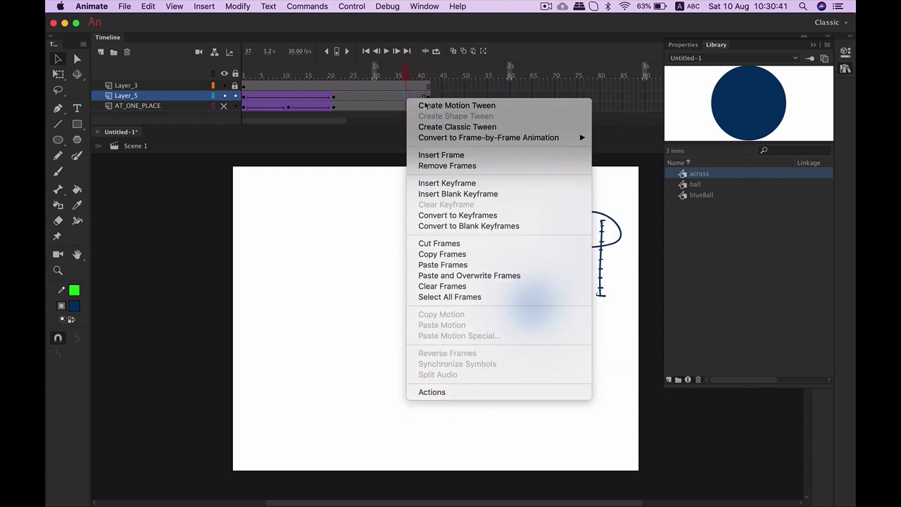
pyautogui.click(440, 127)
pyautogui.moveTo(404, 74); pyautogui.dragTo(427, 74)
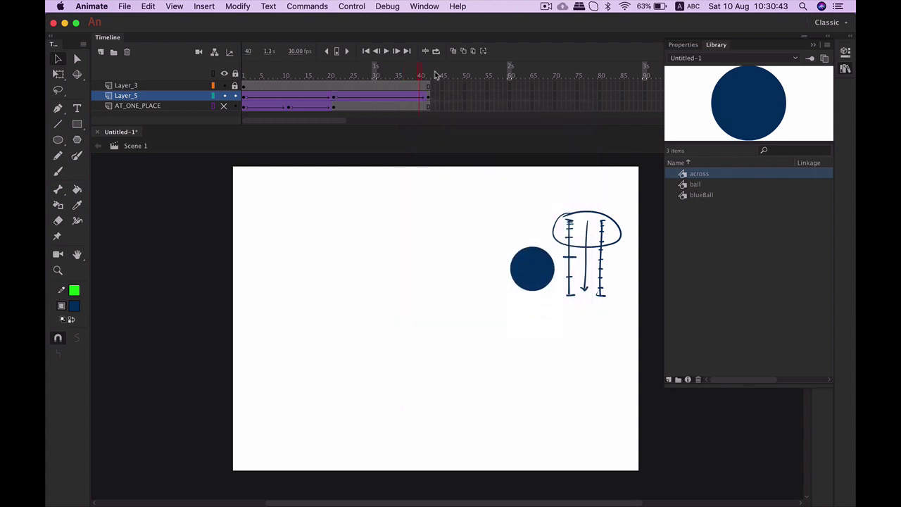
# Move the ball at frame 42 of Layer_5 horizontally past the stage's right edge and collapse the Library panel.
pyautogui.click(426, 95)
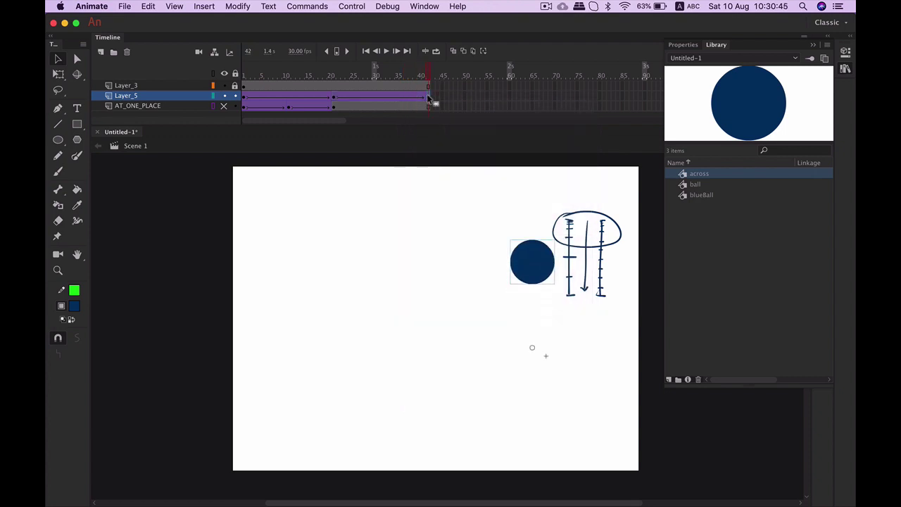
pyautogui.hotkey('shift', 'Right')
pyautogui.hotkey('shift', 'Right')
pyautogui.hotkey('shift', 'Right')
pyautogui.hotkey('shift', 'Right')
pyautogui.hotkey('shift', 'Right')
pyautogui.hotkey('shift', 'Right')
pyautogui.hotkey('shift', 'Right')
pyautogui.hotkey('shift', 'Right')
pyautogui.hotkey('shift', 'Right')
pyautogui.hotkey('shift', 'Right')
pyautogui.hotkey('shift', 'Right')
pyautogui.hotkey('shift', 'Right')
pyautogui.hotkey('shift', 'Right')
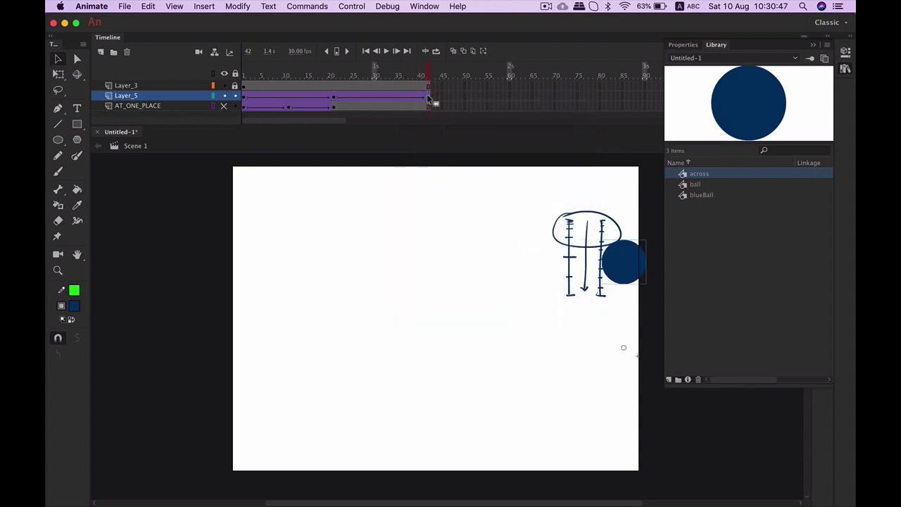
pyautogui.hotkey('shift', 'Right')
pyautogui.hotkey('shift', 'Right')
pyautogui.hotkey('shift', 'Right')
pyautogui.hotkey('shift', 'Right')
pyautogui.hotkey('shift', 'Right')
pyautogui.hotkey('shift', 'Right')
pyautogui.hotkey('shift', 'Right')
pyautogui.hotkey('shift', 'Right')
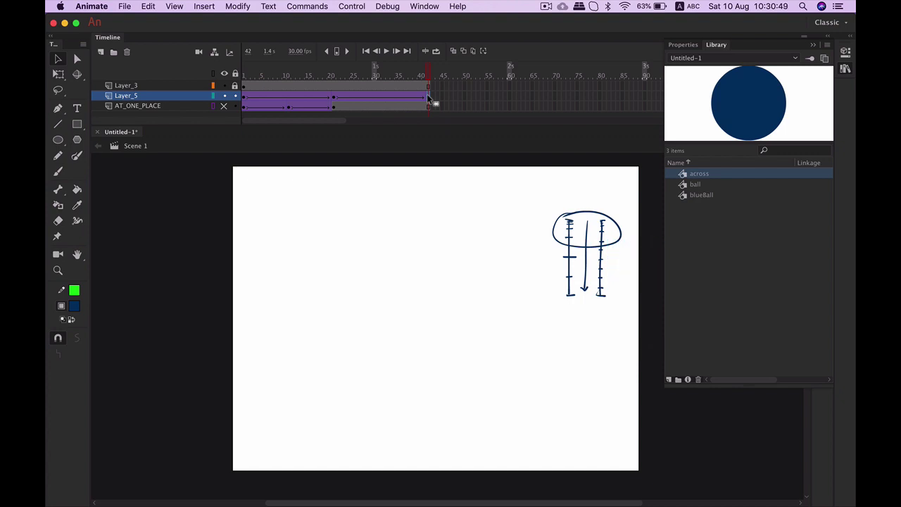
pyautogui.click(813, 44)
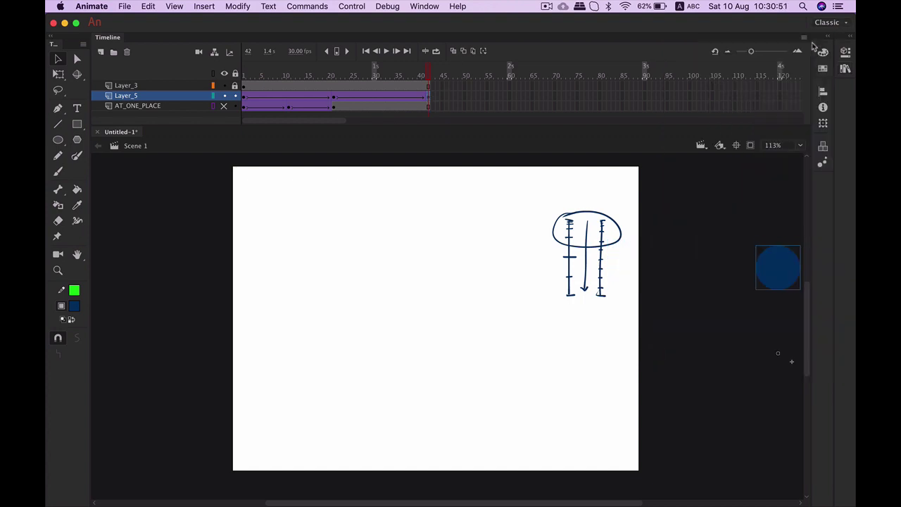
# Lower the off-stage ball at frame 42 by about two ball diameters.
pyautogui.hotkey('shift', 'Down')
pyautogui.hotkey('shift', 'Down')
pyautogui.hotkey('shift', 'Down')
pyautogui.hotkey('shift', 'Down')
pyautogui.hotkey('shift', 'Down')
pyautogui.hotkey('shift', 'Down')
pyautogui.hotkey('shift', 'Down')
pyautogui.hotkey('shift', 'Down')
pyautogui.hotkey('shift', 'Down')
pyautogui.hotkey('shift', 'Down')
pyautogui.hotkey('shift', 'Down')
pyautogui.hotkey('shift', 'Down')
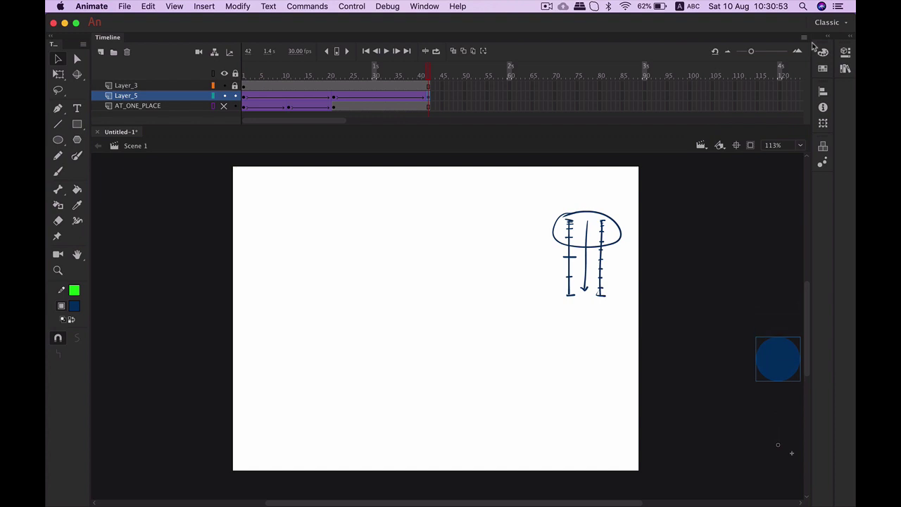
# Scrub and play from frame 21 to frame 42 to check the second bounce leaving the stage.
pyautogui.click(335, 100)
pyautogui.moveTo(336, 75); pyautogui.dragTo(372, 90)
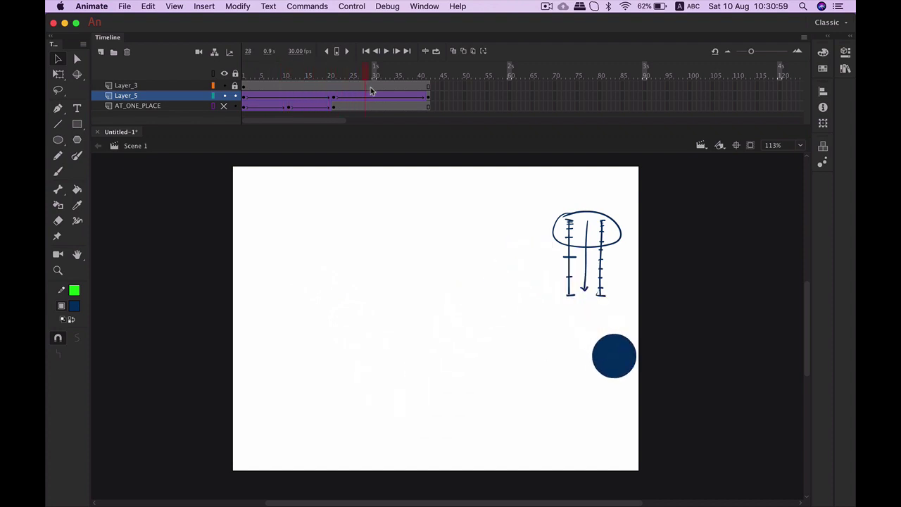
pyautogui.press('Return')
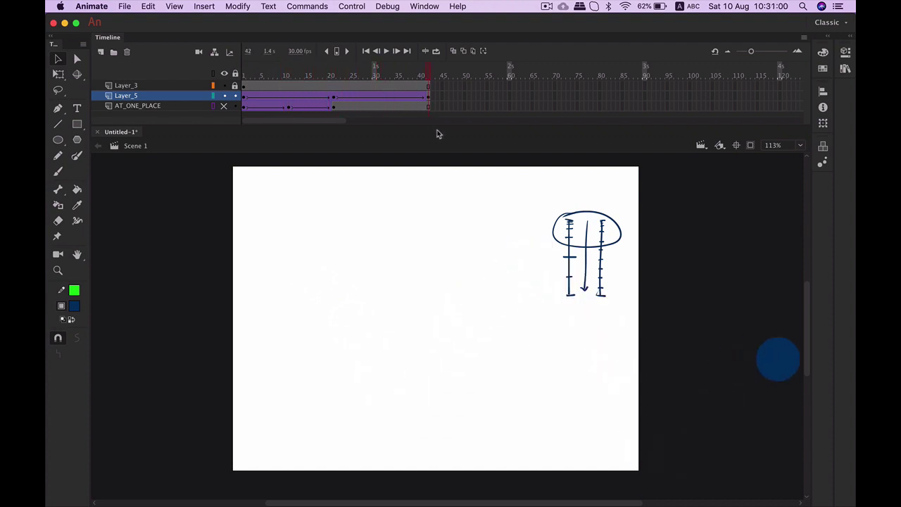
# Move the ball at frame 1 of Layer_5 horizontally past the stage's left edge.
pyautogui.click(243, 97)
pyautogui.hotkey('shift', 'Left')
pyautogui.hotkey('shift', 'Left')
pyautogui.hotkey('shift', 'Left')
pyautogui.hotkey('shift', 'Left')
pyautogui.hotkey('shift', 'Left')
pyautogui.hotkey('shift', 'Left')
pyautogui.hotkey('shift', 'Left')
pyautogui.hotkey('shift', 'Left')
pyautogui.hotkey('shift', 'Left')
pyautogui.hotkey('shift', 'Left')
pyautogui.hotkey('shift', 'Left')
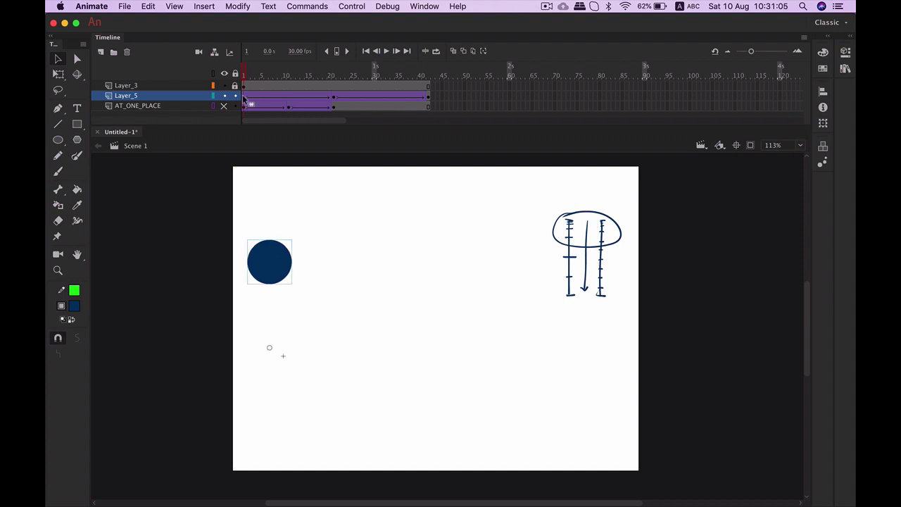
pyautogui.hotkey('shift', 'Left')
pyautogui.hotkey('shift', 'Left')
pyautogui.hotkey('shift', 'Left')
pyautogui.hotkey('shift', 'Left')
pyautogui.hotkey('shift', 'Left')
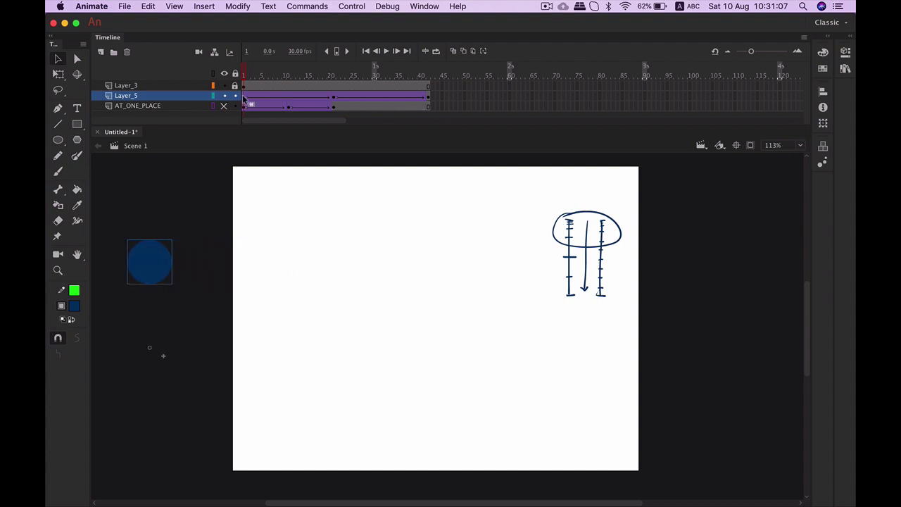
# Raise the off-stage ball at frame 1 by about two ball diameters and preview the full bounce.
pyautogui.hotkey('shift', 'Up')
pyautogui.hotkey('shift', 'Up')
pyautogui.hotkey('shift', 'Up')
pyautogui.hotkey('shift', 'Up')
pyautogui.hotkey('shift', 'Up')
pyautogui.hotkey('shift', 'Up')
pyautogui.hotkey('shift', 'Up')
pyautogui.hotkey('shift', 'Up')
pyautogui.hotkey('shift', 'Up')
pyautogui.hotkey('shift', 'Up')
pyautogui.hotkey('shift', 'Up')
pyautogui.hotkey('shift', 'Up')
pyautogui.hotkey('shift', 'Up')
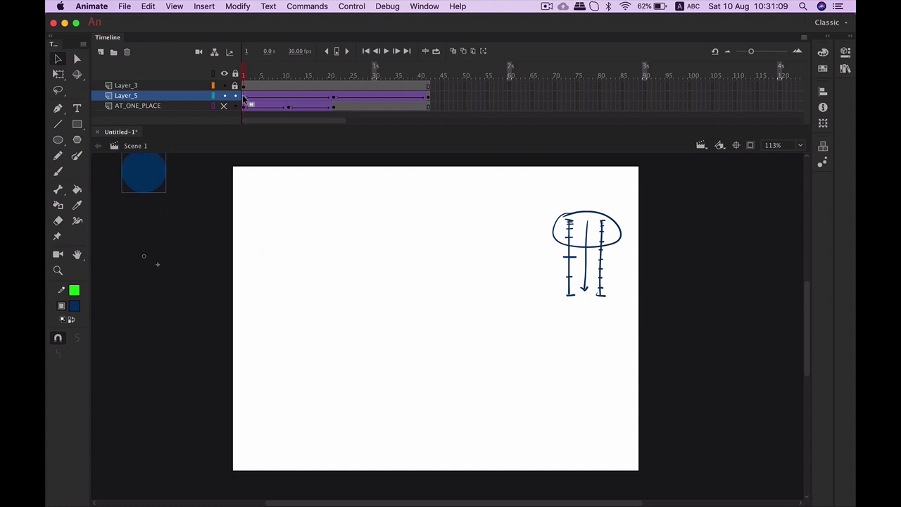
pyautogui.hotkey('shift', 'Up')
pyautogui.moveTo(245, 74); pyautogui.dragTo(432, 136)
pyautogui.press('Return')
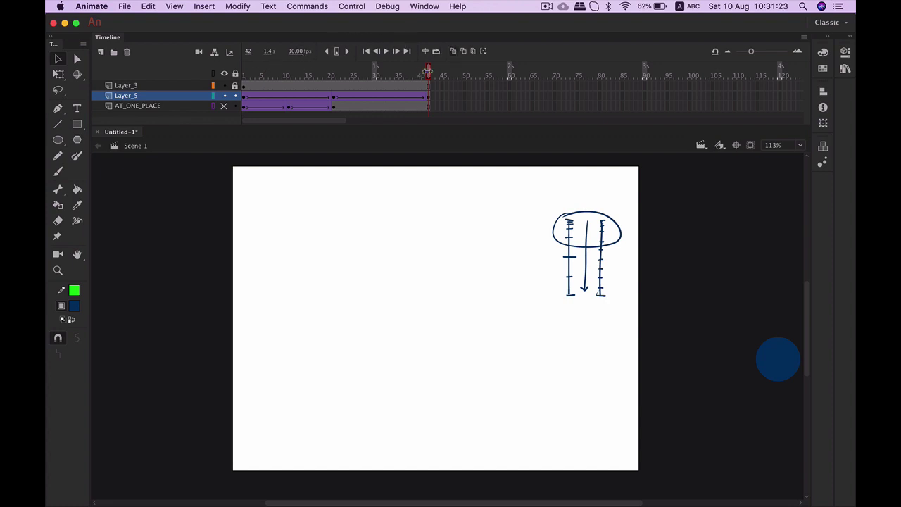
# Turn on onion skinning across frames 1 to 42, hide the Layer_3 sketch, and play back the ball's arc.
pyautogui.moveTo(427, 71); pyautogui.dragTo(174, 76)
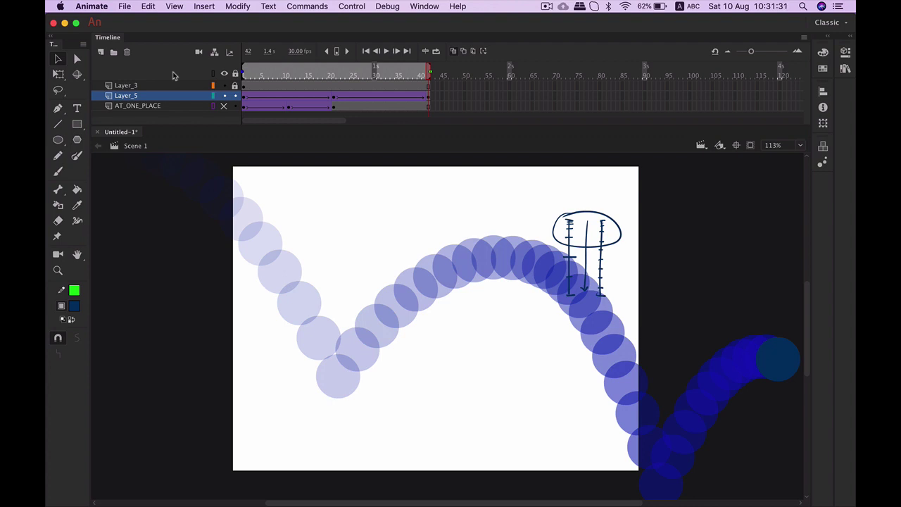
pyautogui.click(223, 86)
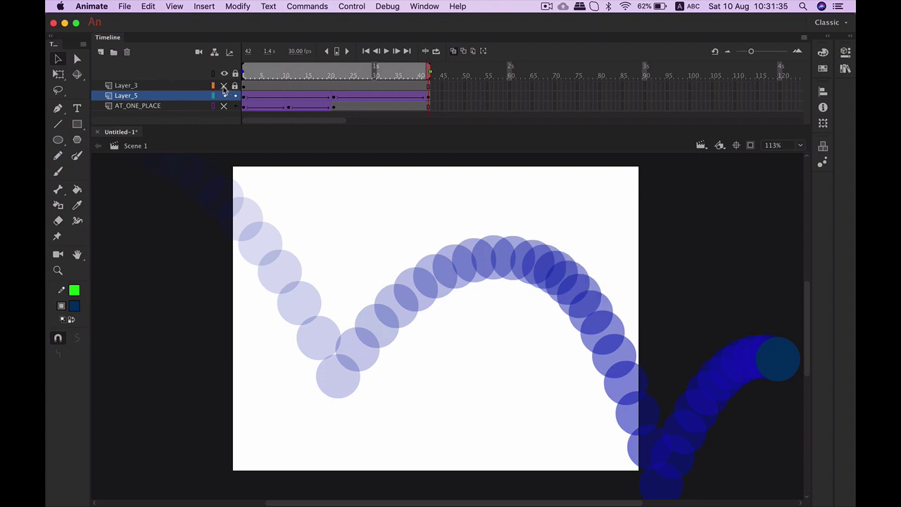
pyautogui.press('Return')
pyautogui.press('Return')
pyautogui.press('Return')
# Shift the ball at frame 42 of Layer_5 further right to widen the last arc.
pyautogui.click(429, 95)
pyautogui.press('Right')
pyautogui.press('Right')
pyautogui.press('Right')
pyautogui.press('Right')
pyautogui.press('Right')
pyautogui.press('Right')
pyautogui.press('Right')
pyautogui.press('Right')
pyautogui.press('Right')
pyautogui.press('Right')
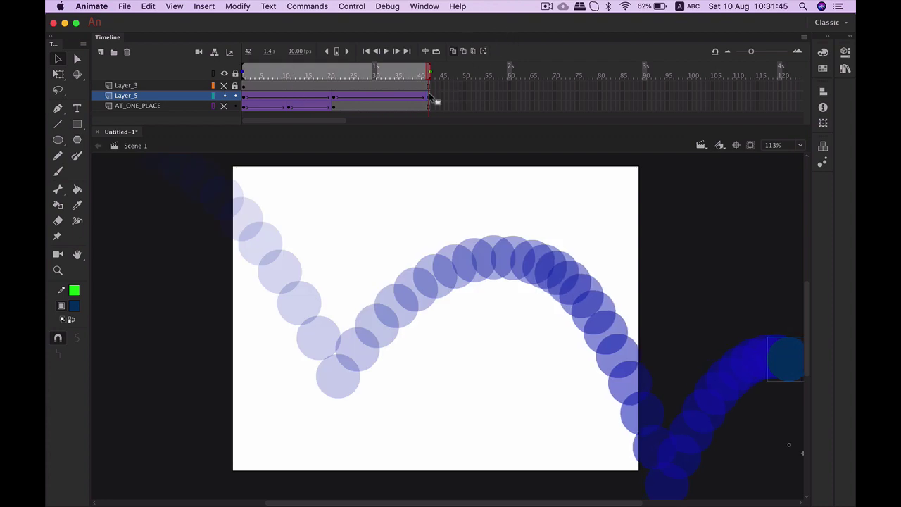
pyautogui.press('Right')
pyautogui.press('Right')
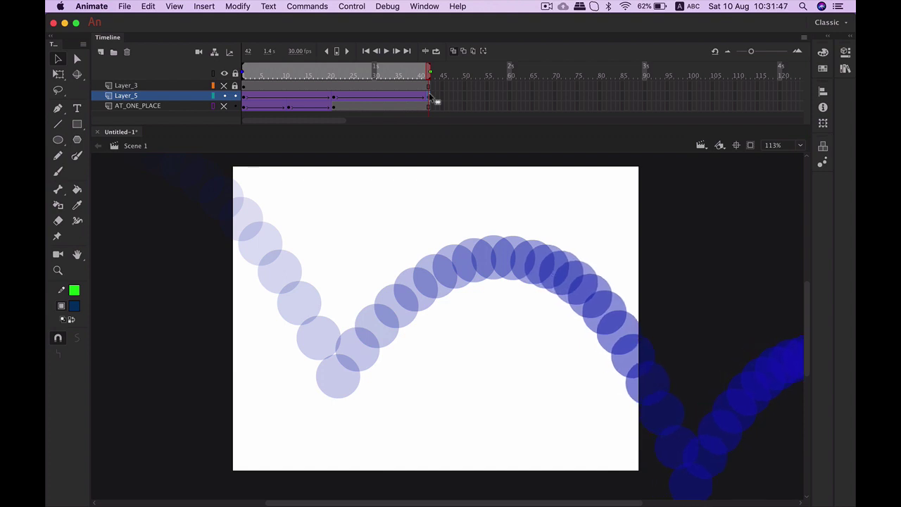
# Lower the ball at frame 42 so the second arc falls steeply off the stage's lower right corner.
pyautogui.press('Down')
pyautogui.press('Down')
pyautogui.press('Down')
pyautogui.press('Down')
pyautogui.press('Down')
pyautogui.press('Down')
pyautogui.press('Down')
pyautogui.press('Down')
pyautogui.press('Down')
pyautogui.press('Down')
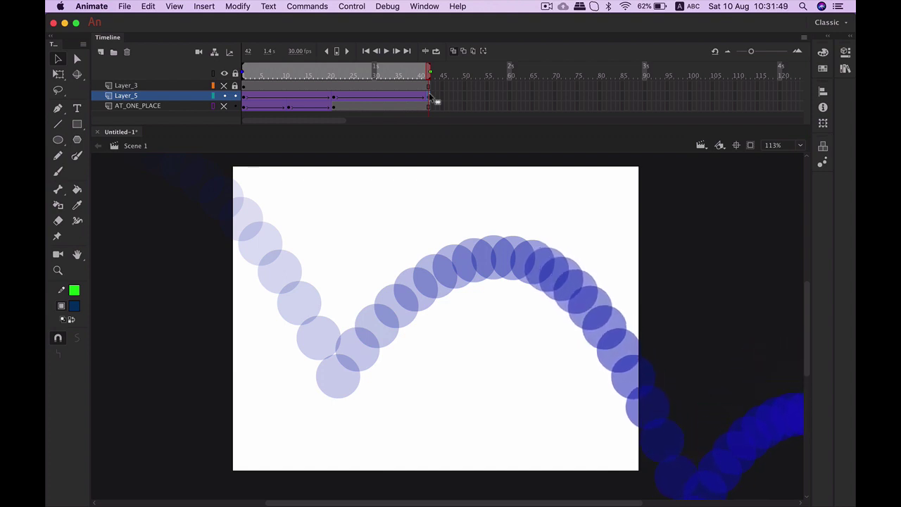
pyautogui.press('Down')
pyautogui.press('Down')
pyautogui.press('Down')
pyautogui.press('Down')
pyautogui.press('Down')
pyautogui.press('Down')
pyautogui.press('Down')
pyautogui.press('Down')
pyautogui.press('Down')
pyautogui.press('Down')
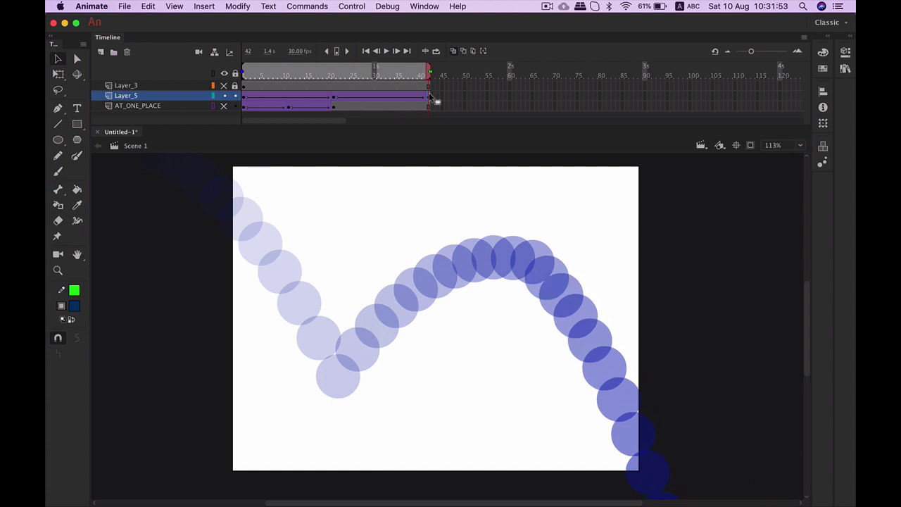
# Nudge the ball at frame 42 slightly further right to smooth the arc's descent.
pyautogui.press('Right')
pyautogui.press('Right')
pyautogui.press('Right')
pyautogui.press('Right')
pyautogui.press('Right')
pyautogui.press('Right')
pyautogui.press('Right')
pyautogui.press('Right')
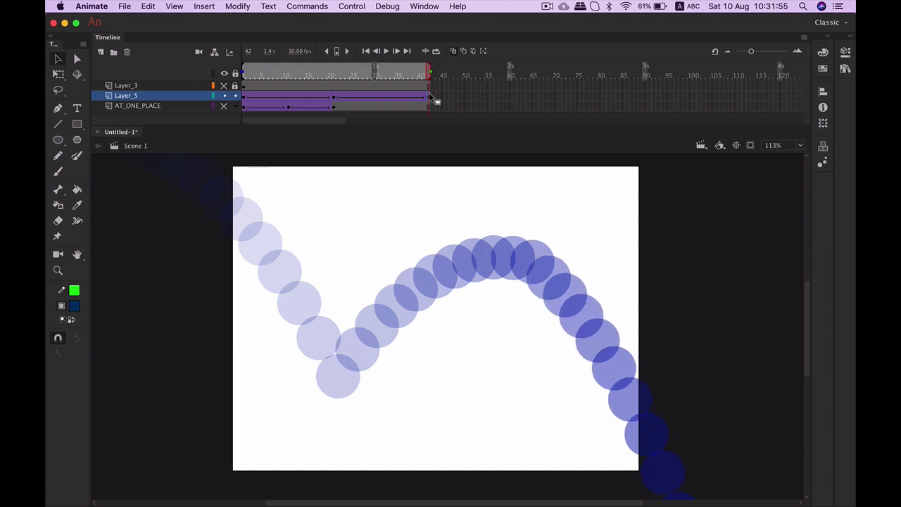
pyautogui.press('Right')
pyautogui.press('Right')
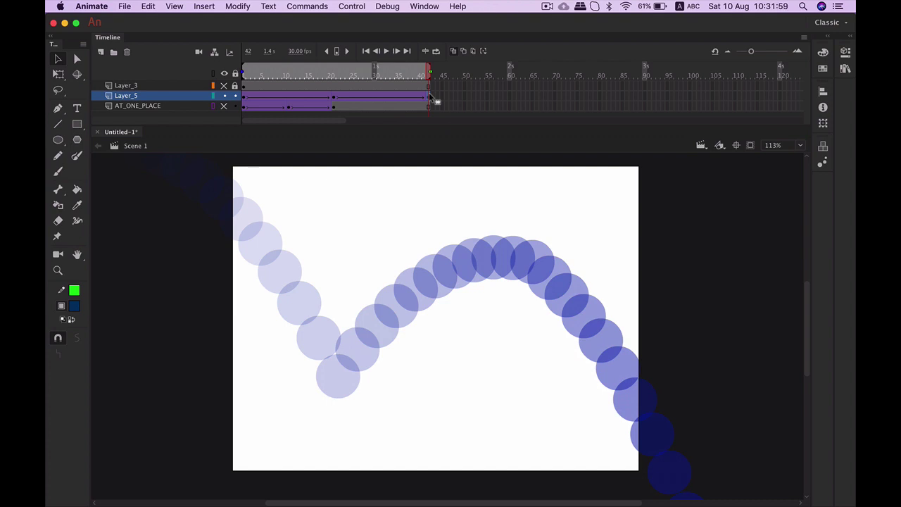
# Play the finished bounce across the stage and turn off onion skinning.
pyautogui.press('Return')
pyautogui.click(454, 51)
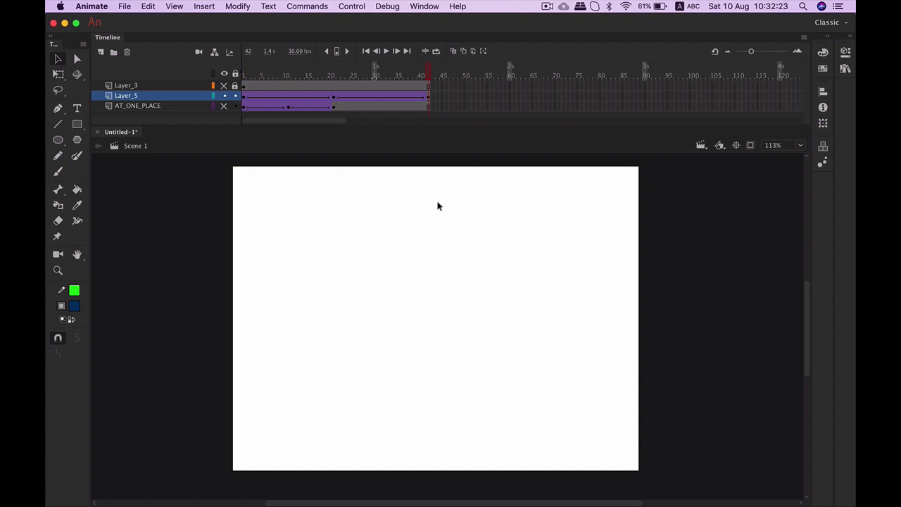
pyautogui.click(548, 6)
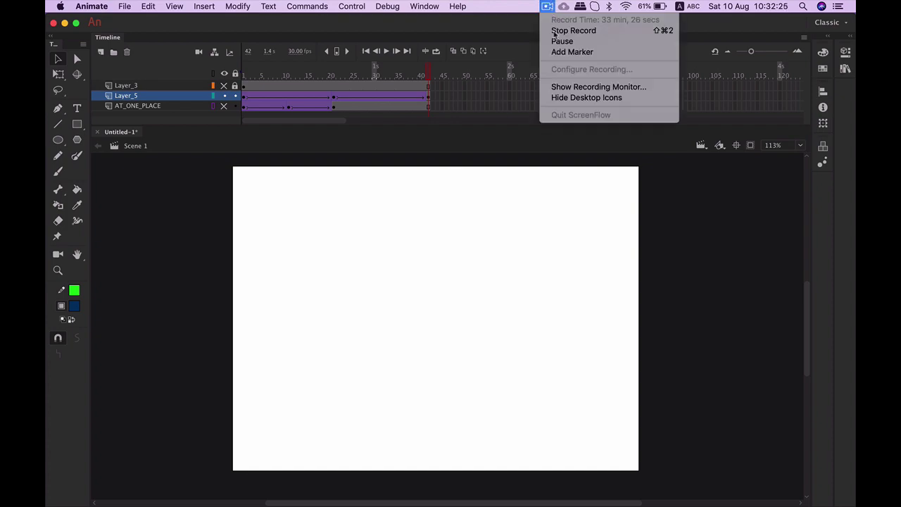